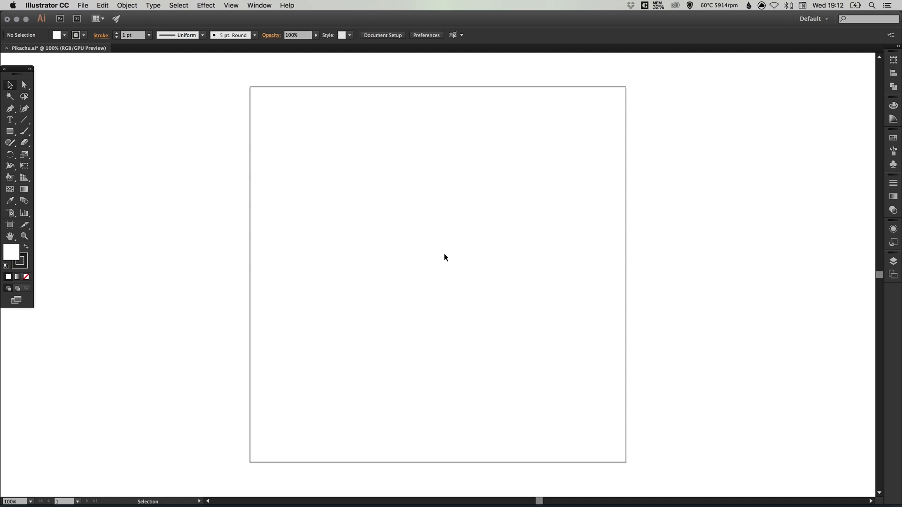
- Select the Pen tool, zoom the artboard to 200%, and toggle Smart Guides in the View menu
left_click(11, 110)
key("super+equal")
key("super+equal")
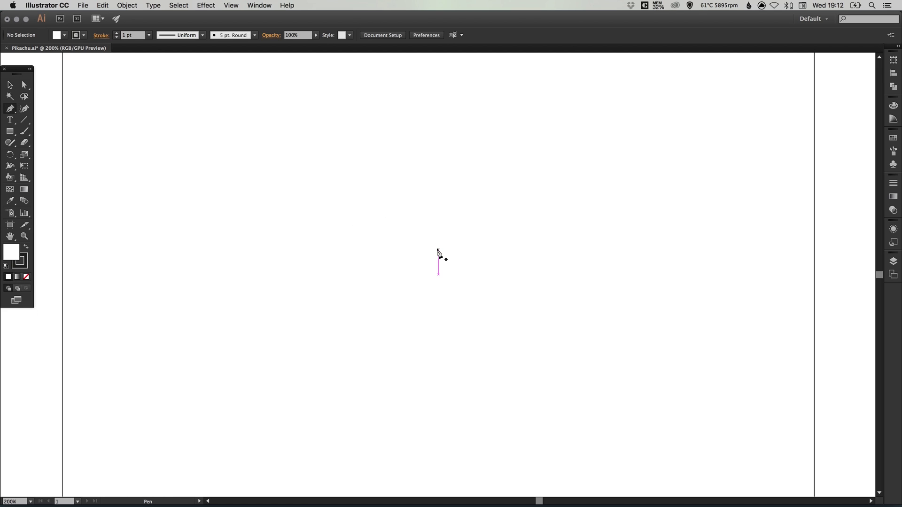
left_click(231, 6)
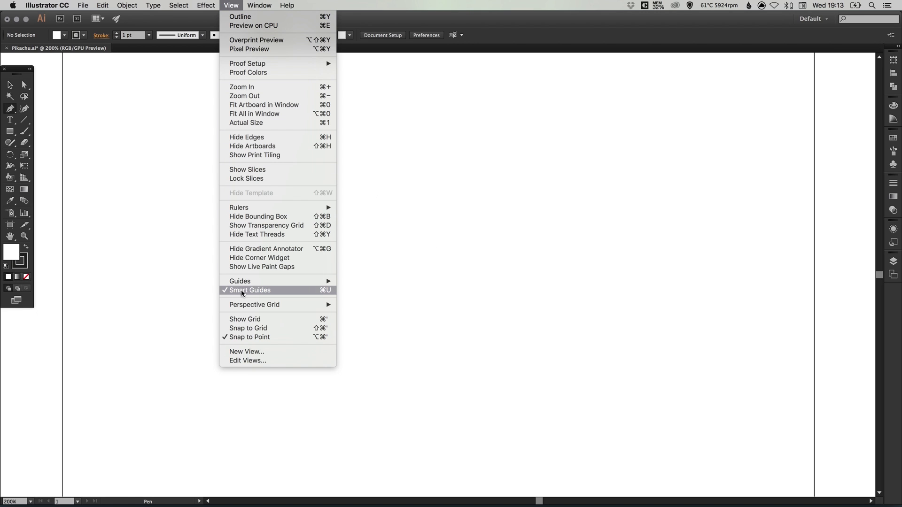
left_click(228, 8)
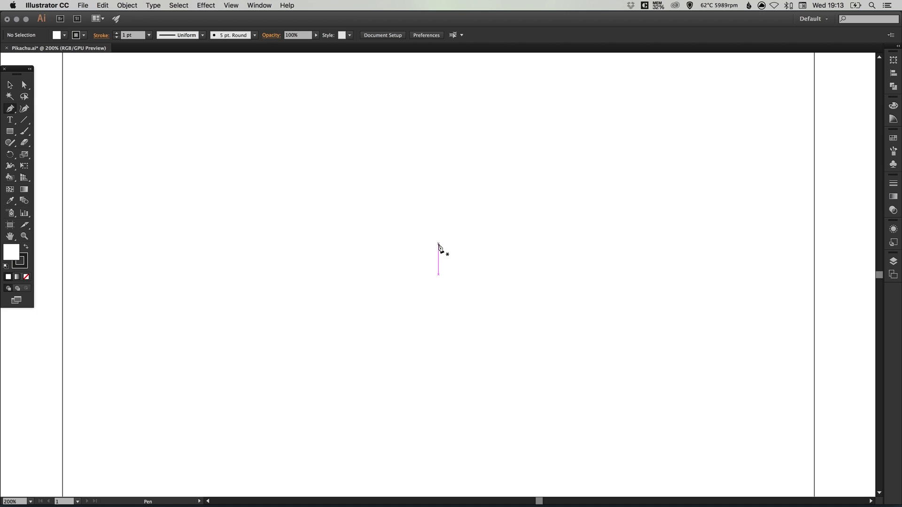
- Draw a shallow curve from near the centre dipping to the lower left, then deselect it
left_click(438, 244)
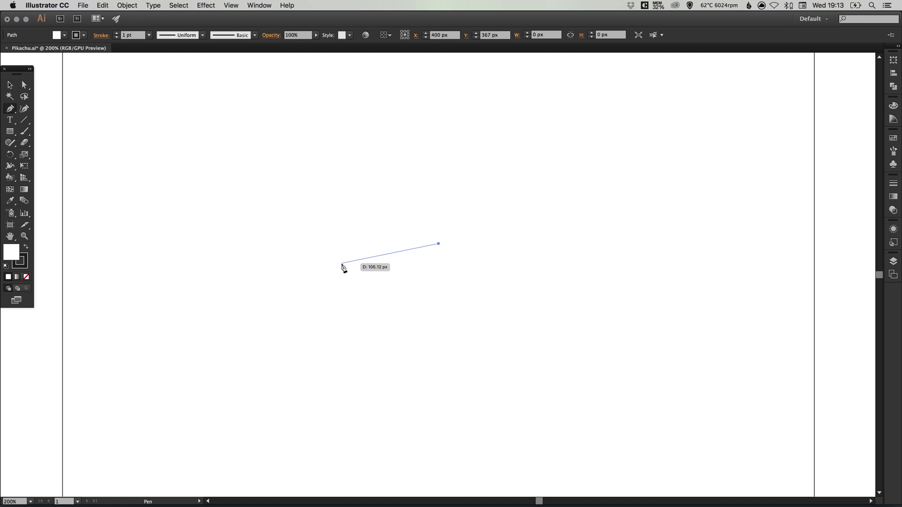
left_click_drag(343, 266, 309, 244)
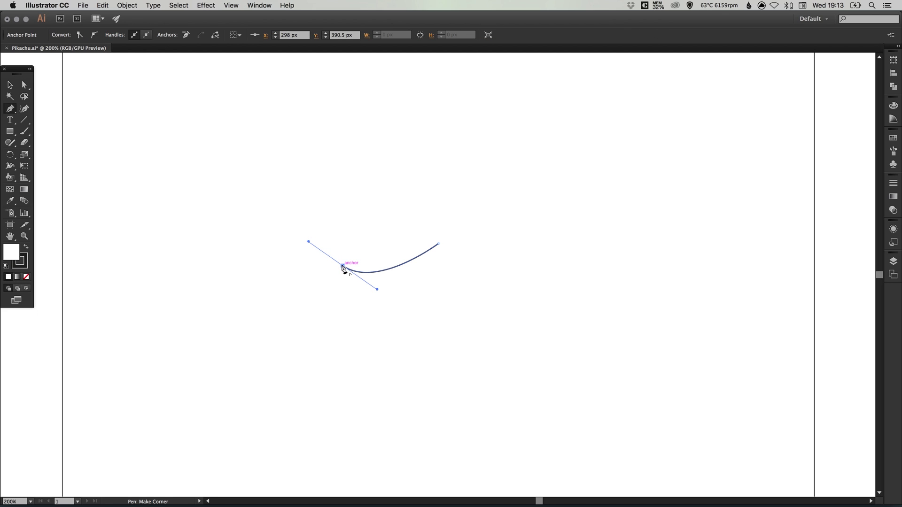
left_click_drag(343, 266, 172, 58)
left_click(179, 5)
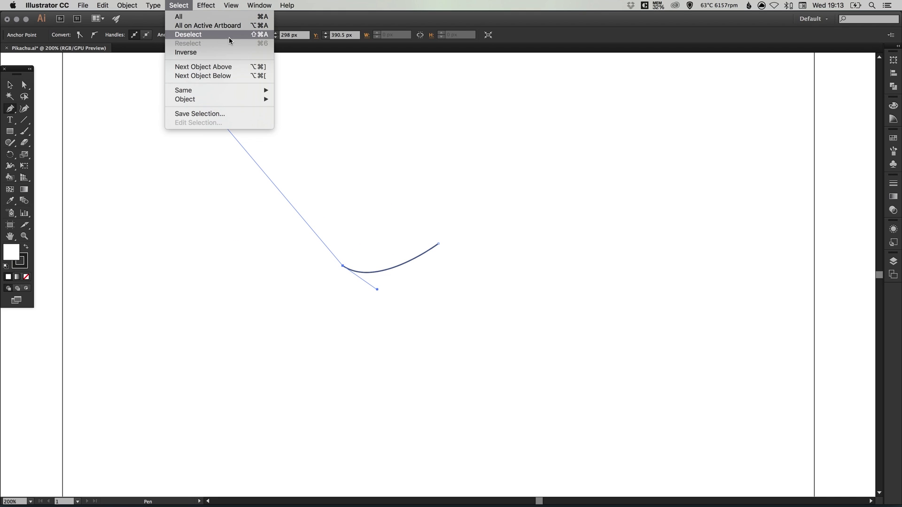
left_click(260, 36)
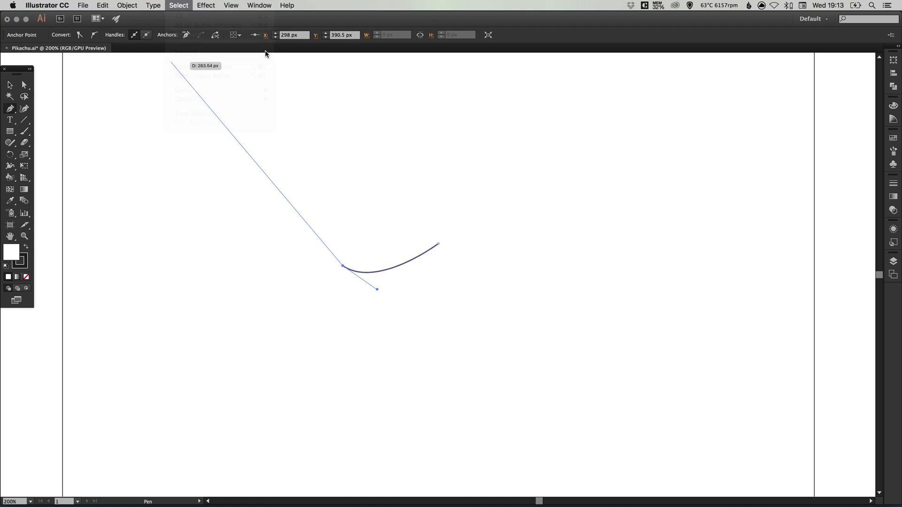
- Draw a second curve from the first curve's left dip to a point below, ending horizontally, then deselect
left_click_drag(354, 308, 348, 295)
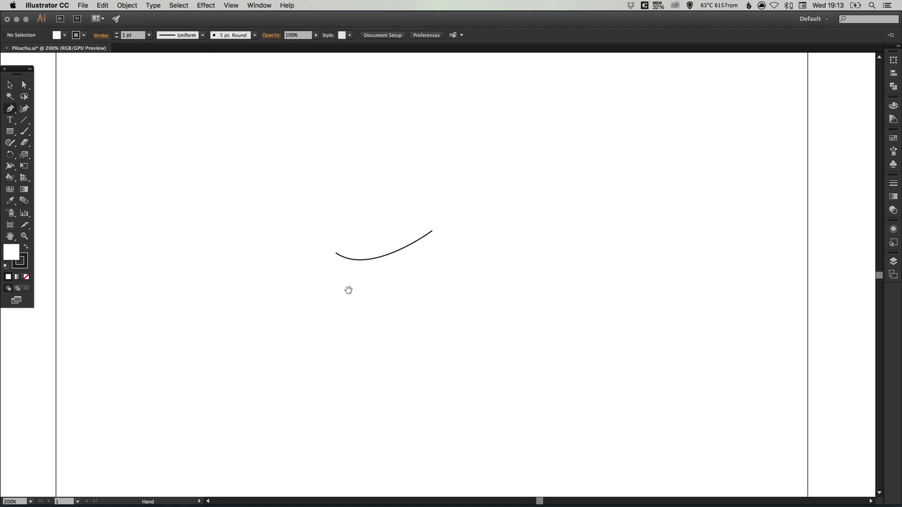
left_click(350, 260)
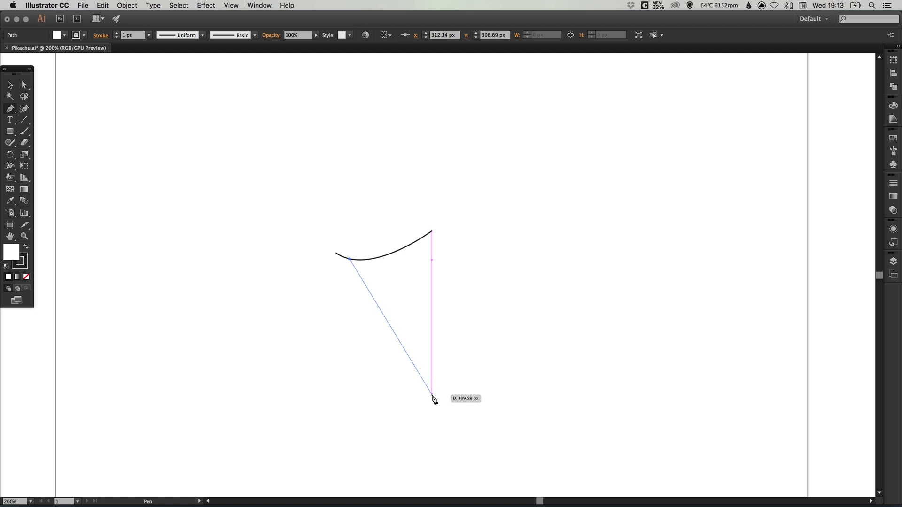
left_click_drag(431, 395, 489, 390)
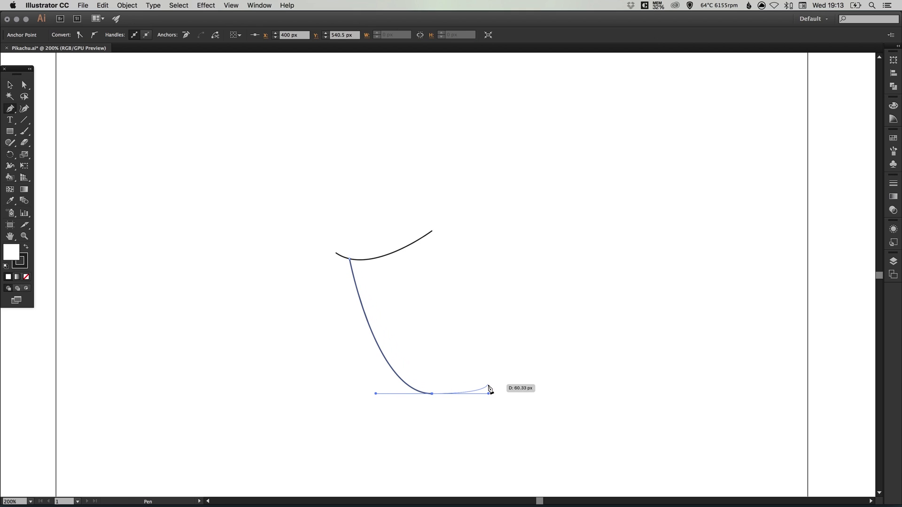
left_click(178, 6)
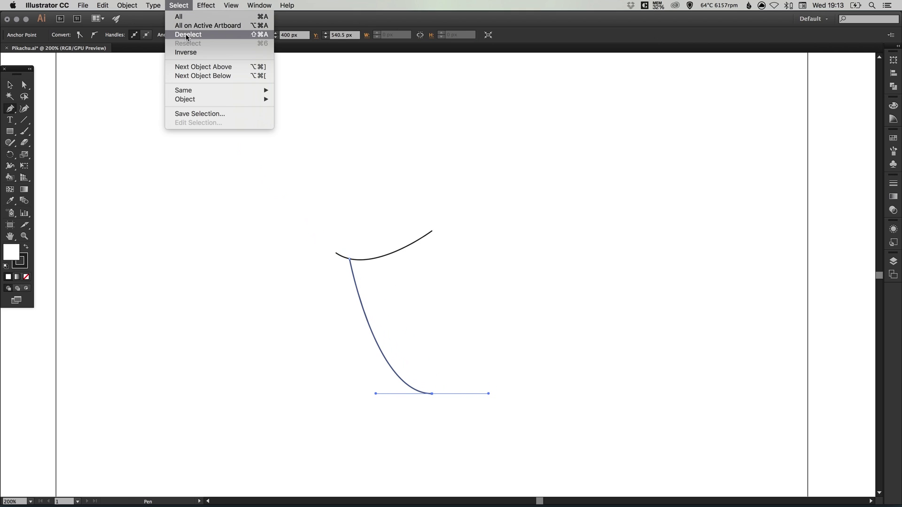
left_click(187, 34)
left_click(10, 86)
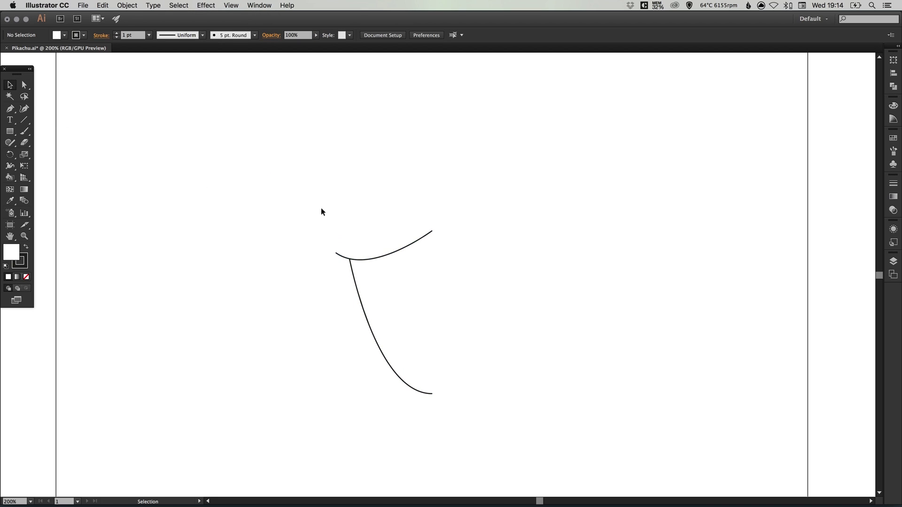
- Give both curves round caps and round corners, then zoom in on the left end and back out
left_click_drag(311, 209, 493, 425)
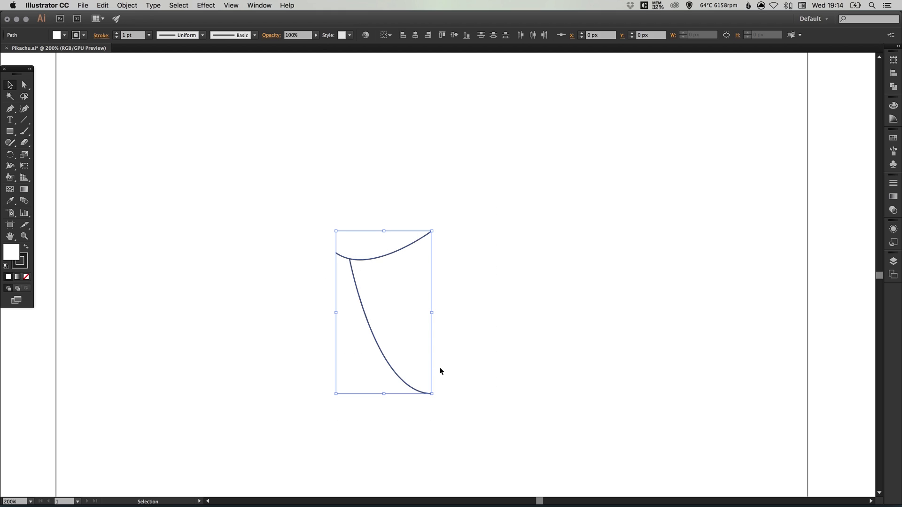
left_click(894, 185)
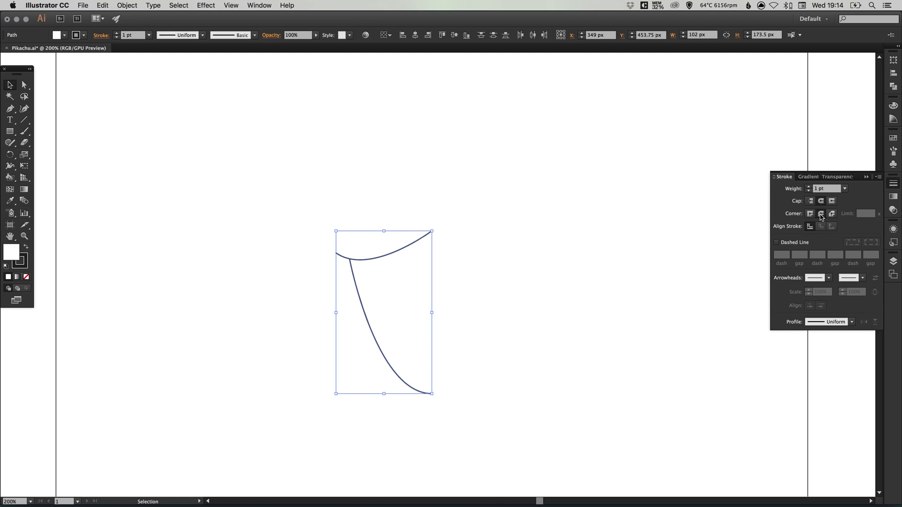
left_click(893, 185)
left_click(481, 241)
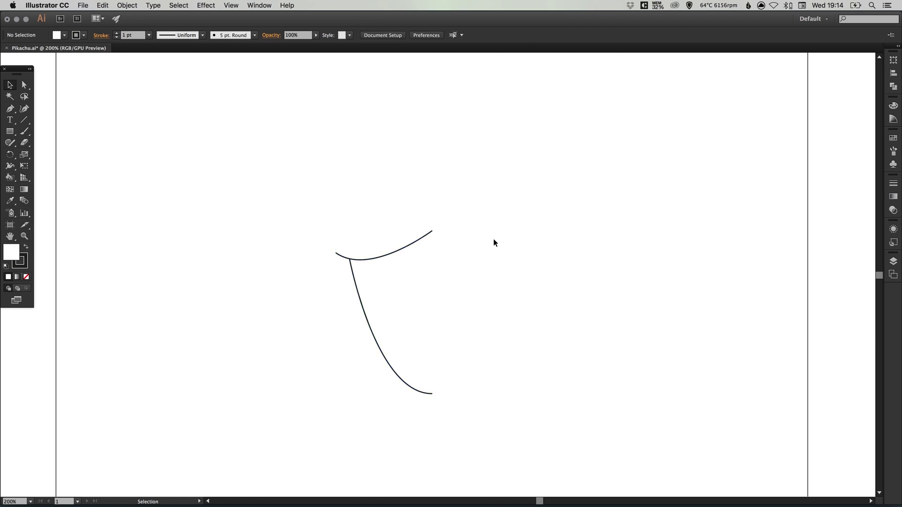
left_click_drag(324, 244, 356, 227)
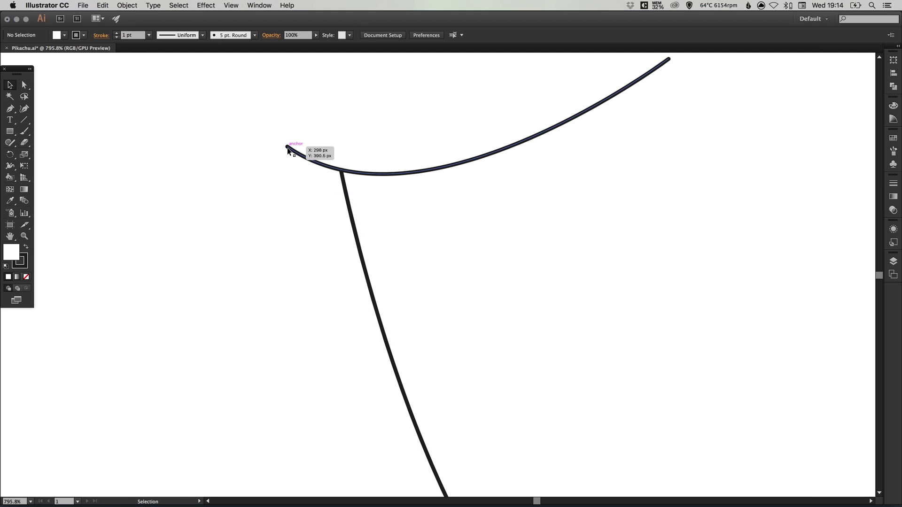
key("super+minus")
key("super+minus")
key("super+minus")
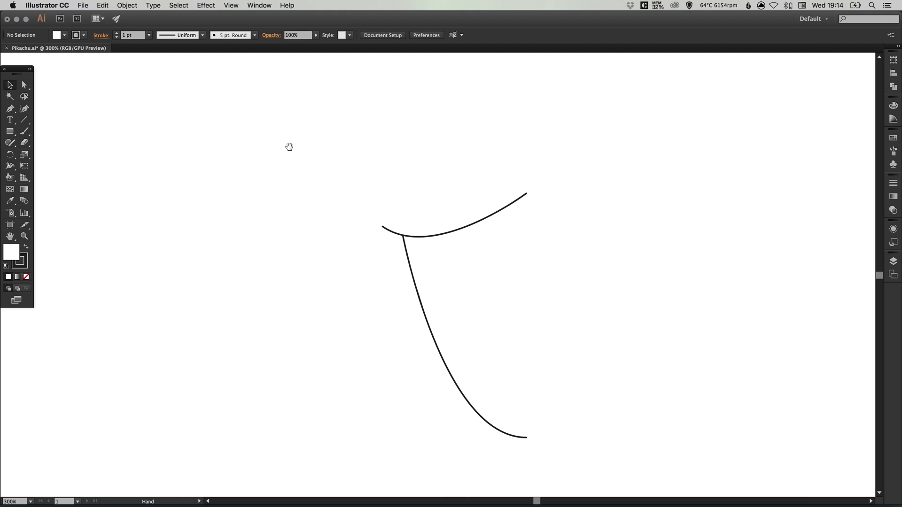
- Copy both curves and paste a copy in place on top of them
left_click_drag(490, 176, 358, 111)
left_click_drag(401, 155, 418, 173)
left_click_drag(229, 125, 463, 411)
left_click(103, 5)
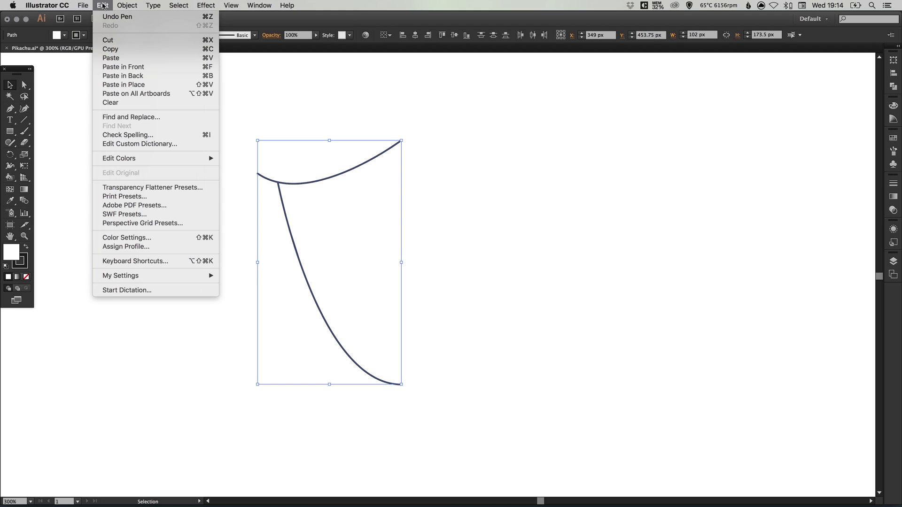
left_click(106, 49)
left_click(103, 5)
left_click(123, 85)
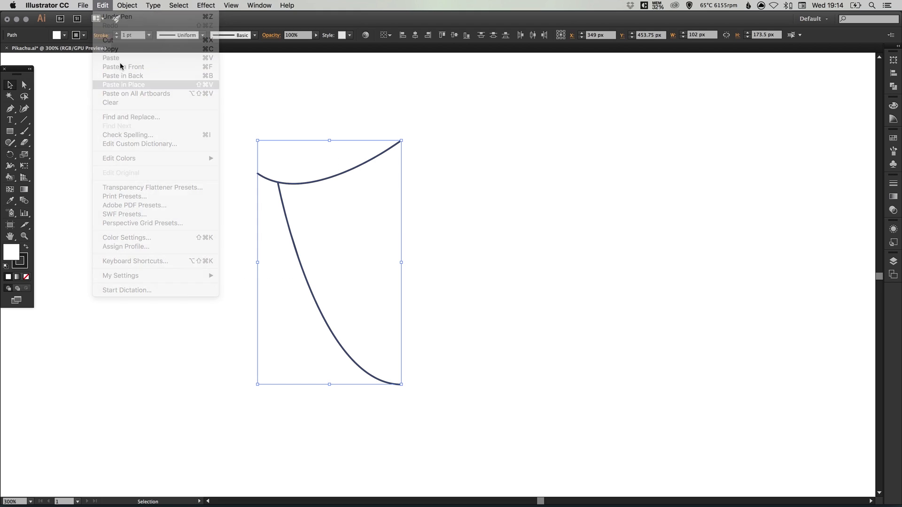
- Reflect the pasted copy vertically and shift it 110 px right to mirror the outline
left_click(127, 6)
mouse_move(134, 17)
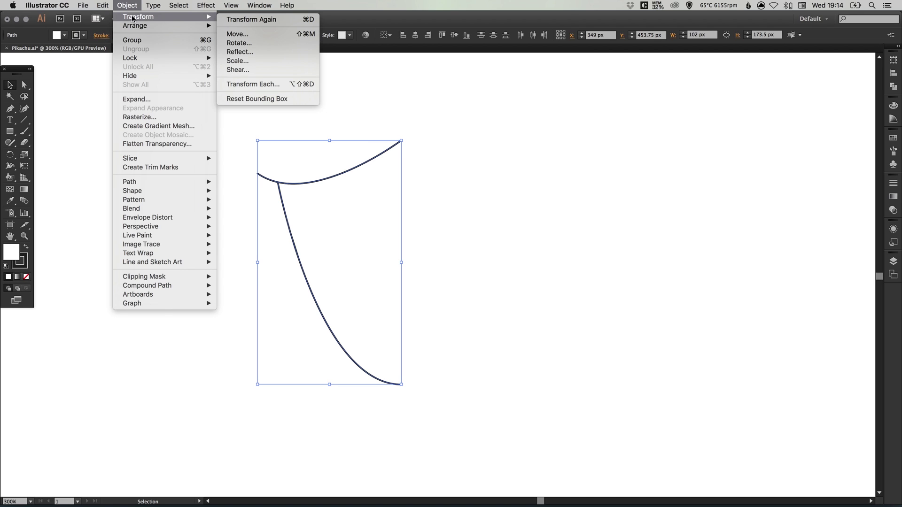
left_click(240, 51)
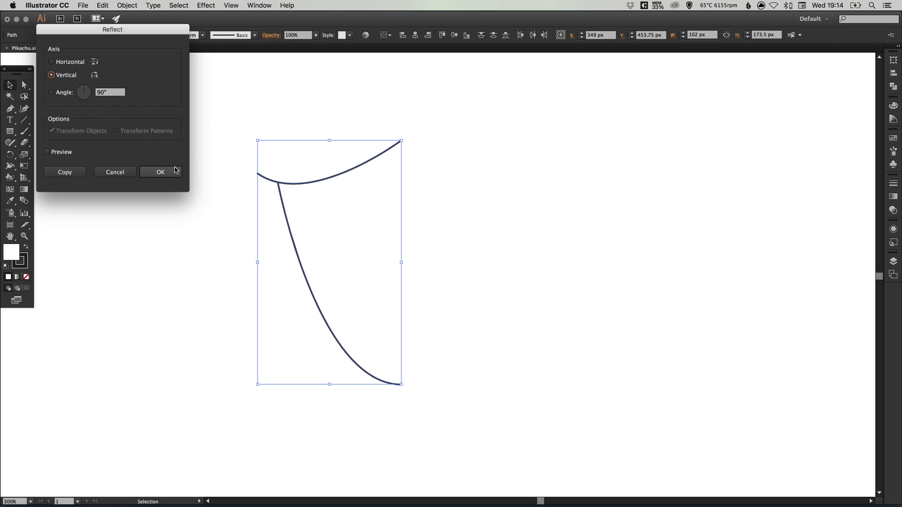
left_click(161, 172)
left_click_drag(374, 215, 520, 191)
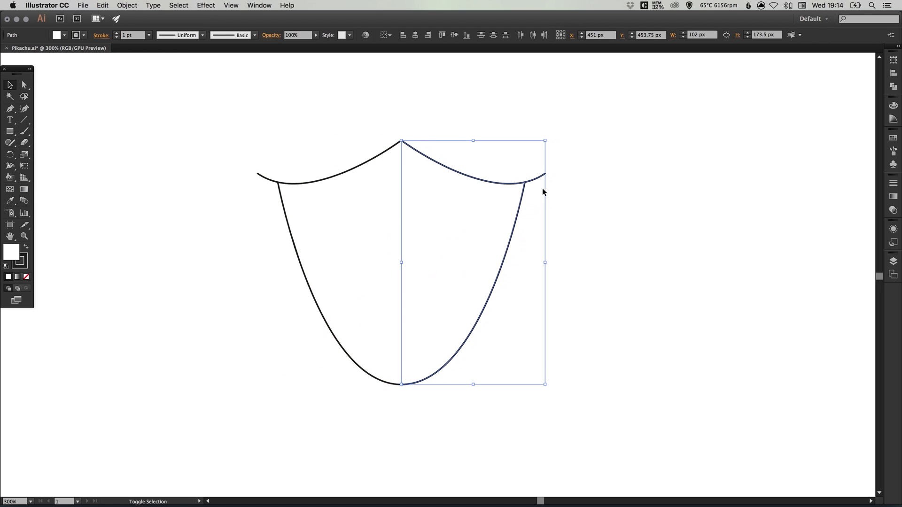
- Join the two touching top anchors of the curves into one point
left_click(25, 85)
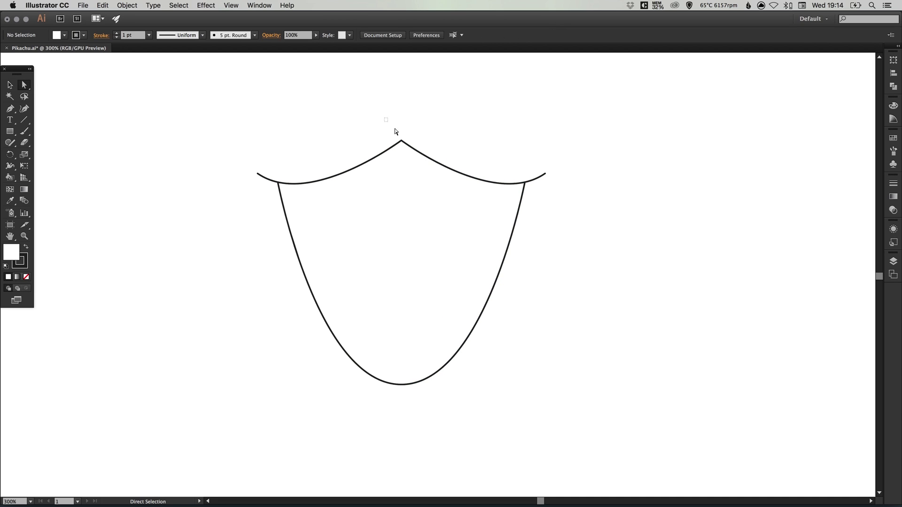
left_click_drag(384, 118, 413, 162)
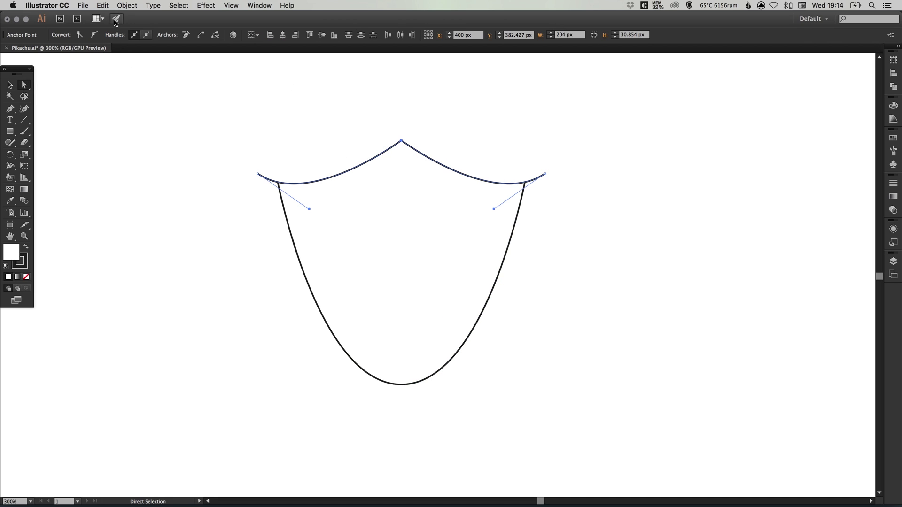
left_click(125, 6)
mouse_move(191, 182)
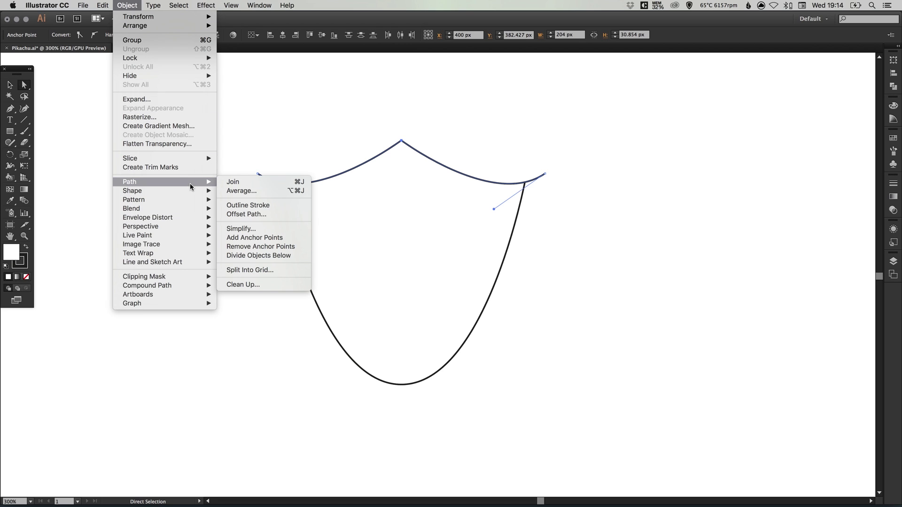
left_click(238, 183)
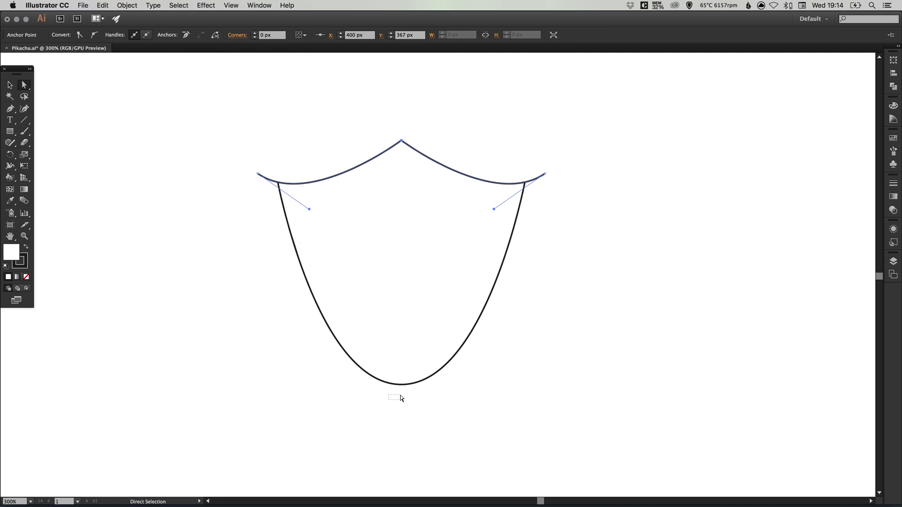
- Join the curves at the bottom point into one U-shaped path and deselect
left_click(410, 384)
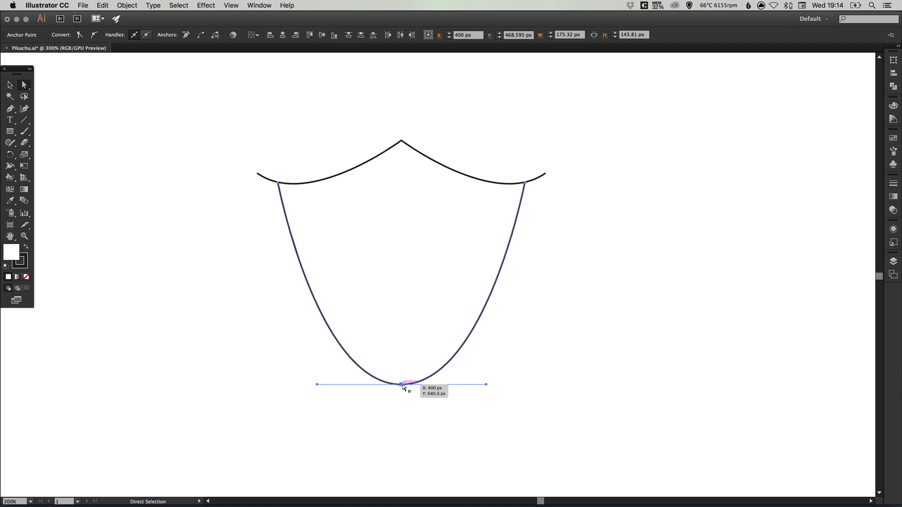
left_click(127, 6)
mouse_move(197, 182)
left_click(230, 182)
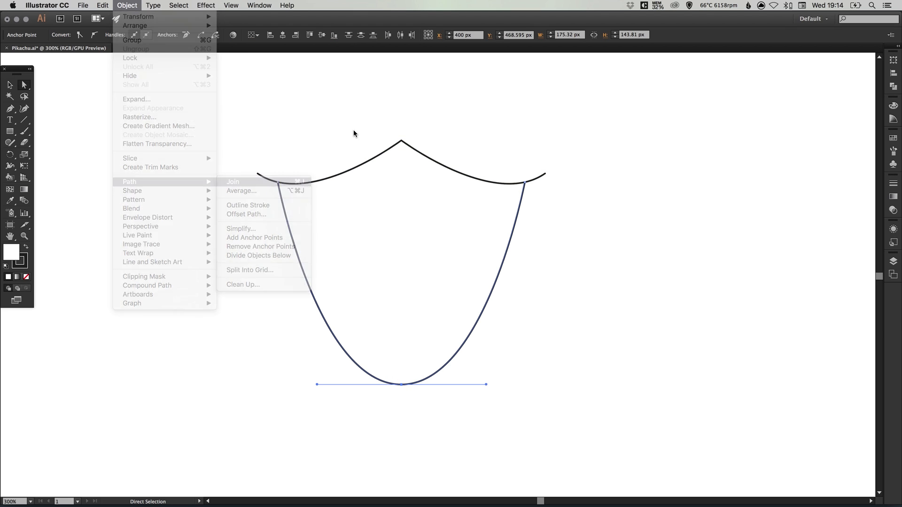
key("v")
left_click(483, 109)
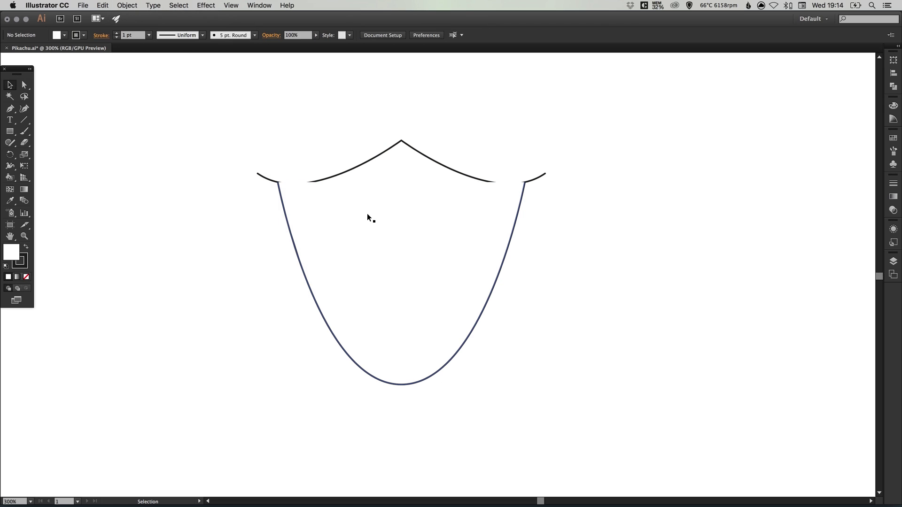
- Set the mouth path's fill to None, then deselect it
left_click(26, 86)
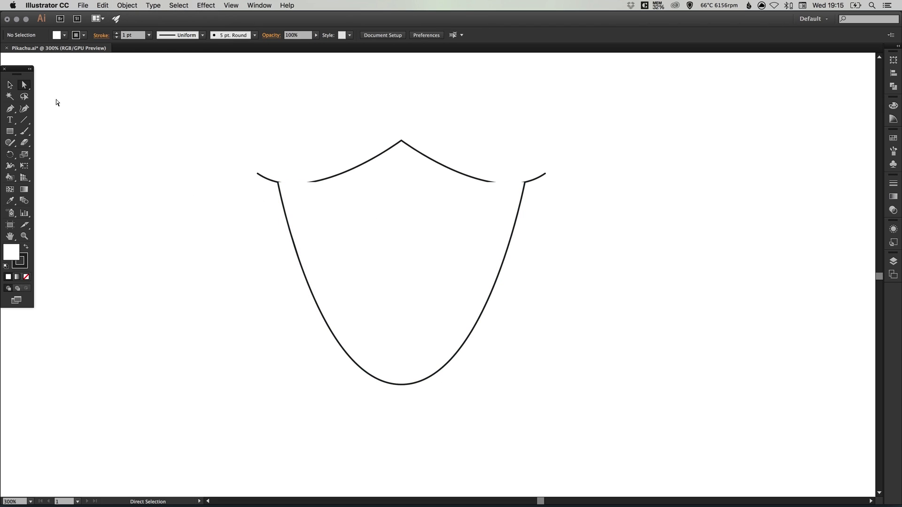
left_click(350, 237)
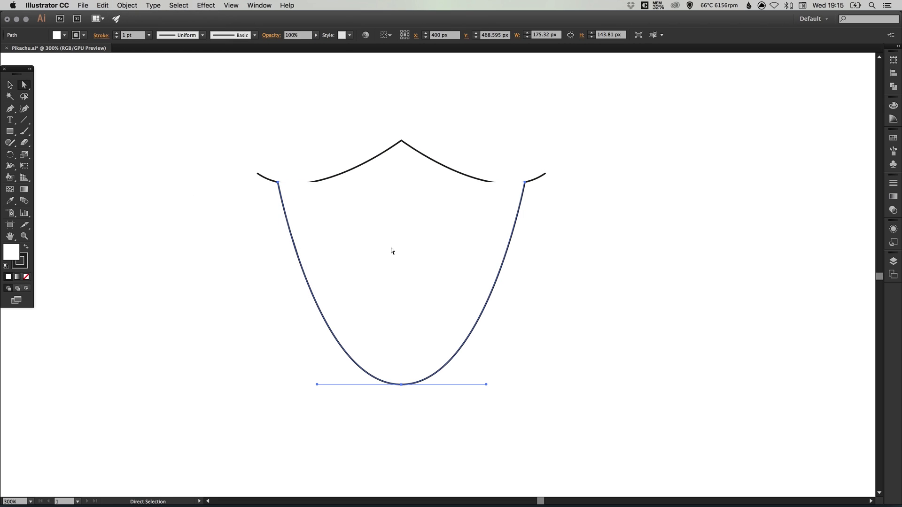
left_click(28, 278)
key("v")
left_click(303, 211)
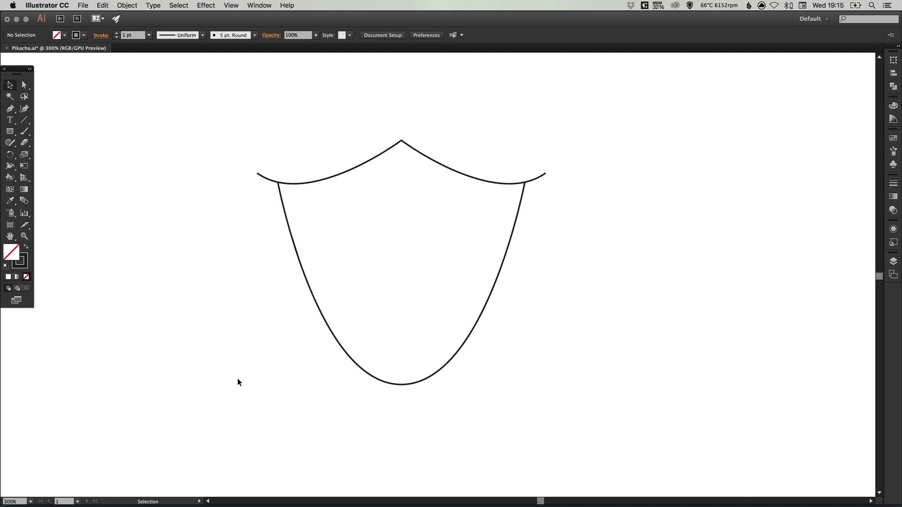
- Raise the stroke weight of all mouth outline paths to 3 pt, then zoom out
left_click_drag(245, 386, 547, 123)
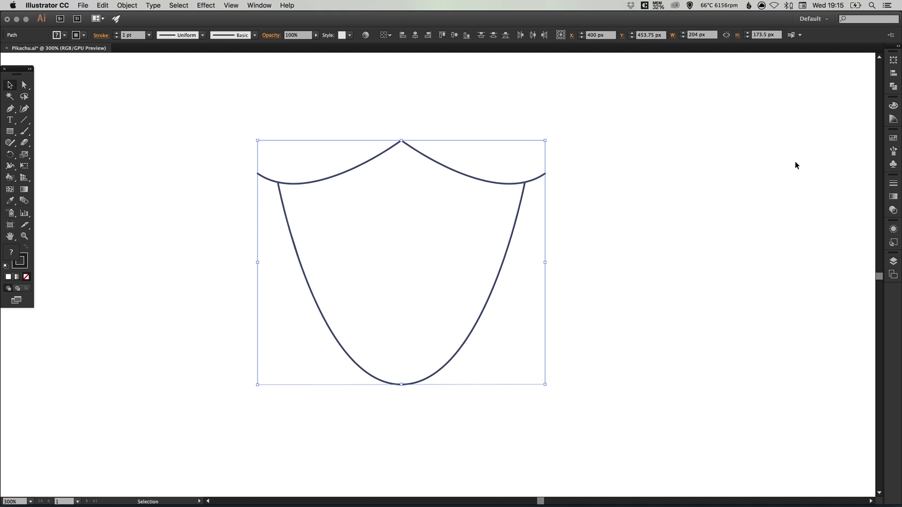
left_click(893, 183)
left_click(809, 187)
left_click(809, 187)
left_click(893, 185)
key("super+minus")
scroll(283, 223, "down", 2)
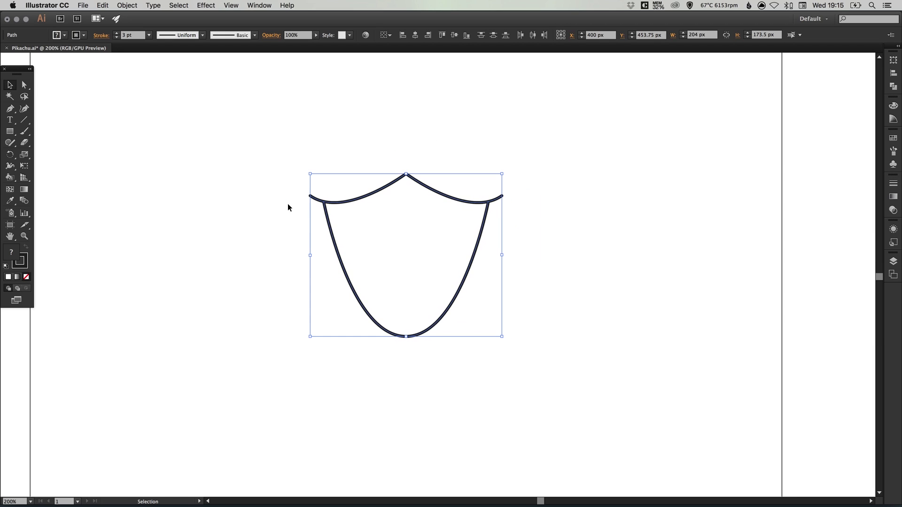
left_click_drag(10, 135, 43, 154)
- Draw an upward-arching curve across the inside of the mouth, then deselect
left_click(10, 110)
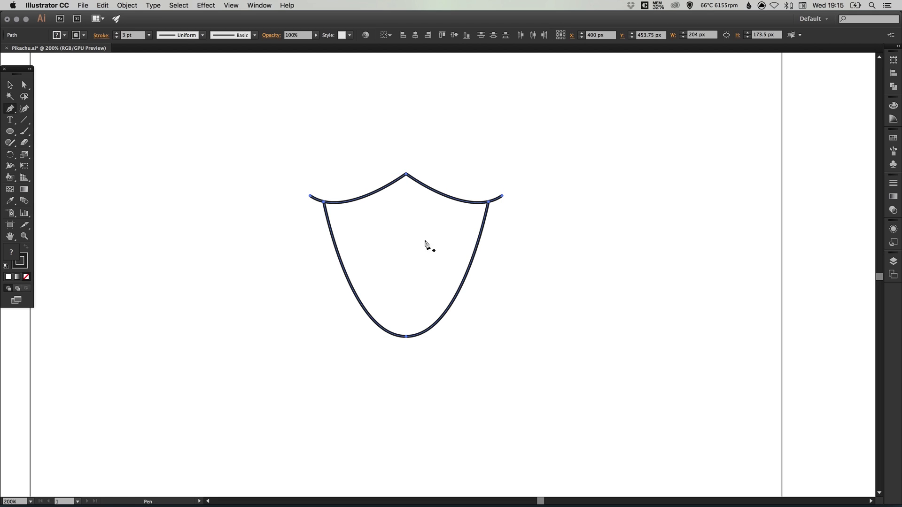
key("super+shift+a")
left_click(333, 239)
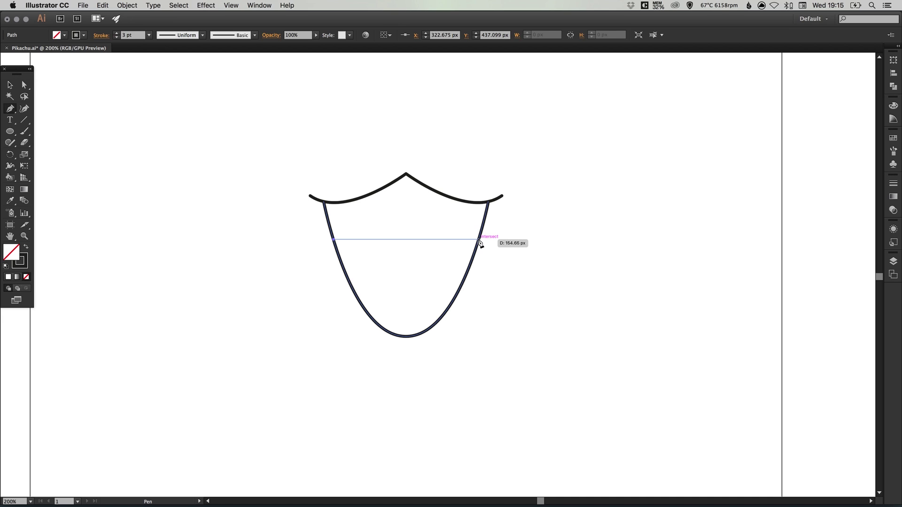
left_click_drag(479, 240, 554, 298)
left_click_drag(479, 240, 151, 62)
left_click(178, 5)
left_click(179, 35)
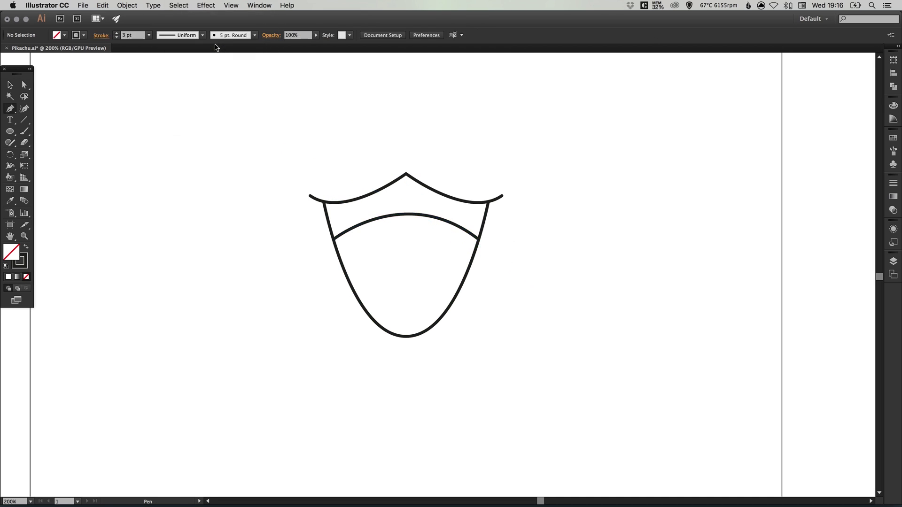
- Narrow the whole mouth drawing from 204 px to about 193 px wide
key("v")
left_click_drag(489, 203, 493, 265)
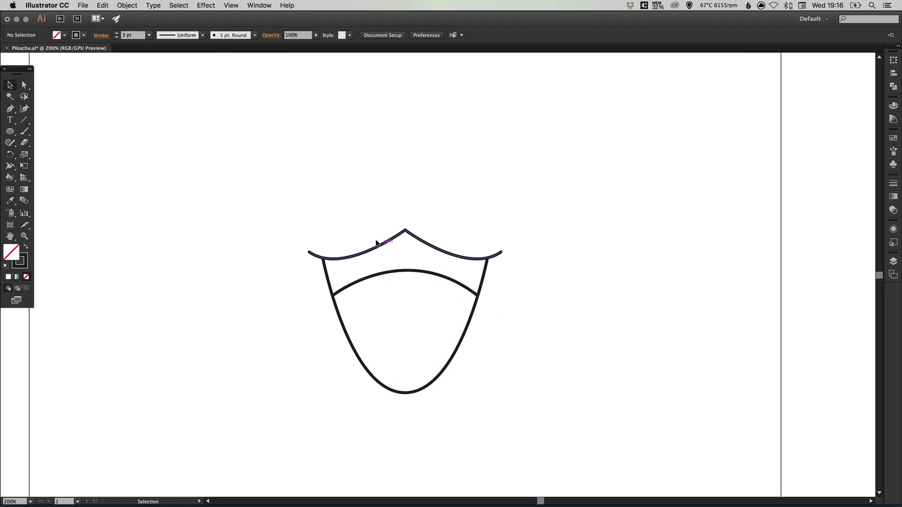
mouse_move(399, 243)
left_mouse_down()
mouse_move(374, 238)
mouse_move(386, 238)
left_mouse_up()
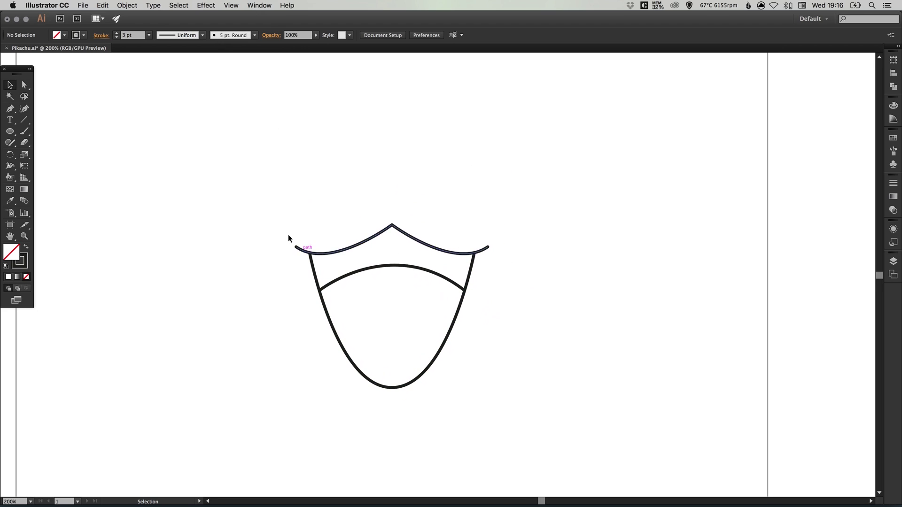
mouse_move(272, 200)
left_mouse_down()
mouse_move(416, 312)
mouse_move(470, 413)
left_mouse_up()
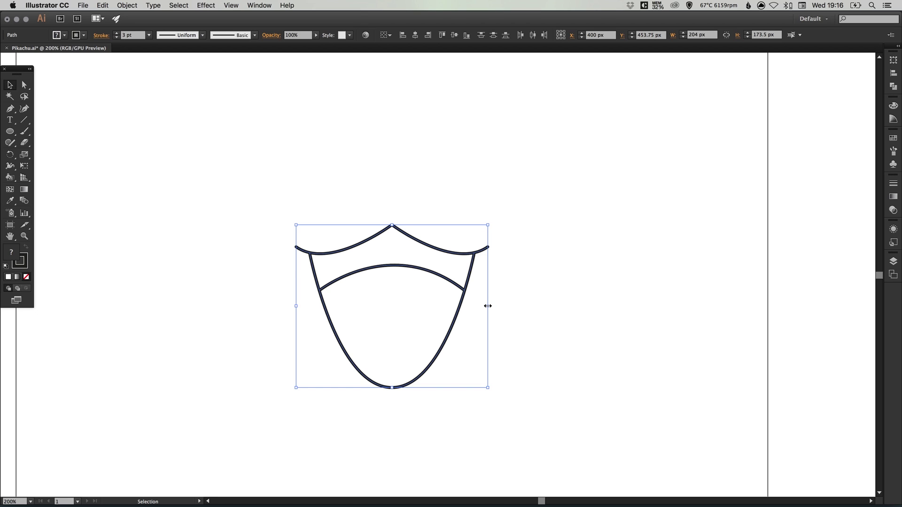
left_click_drag(487, 306, 481, 306)
left_click(496, 297)
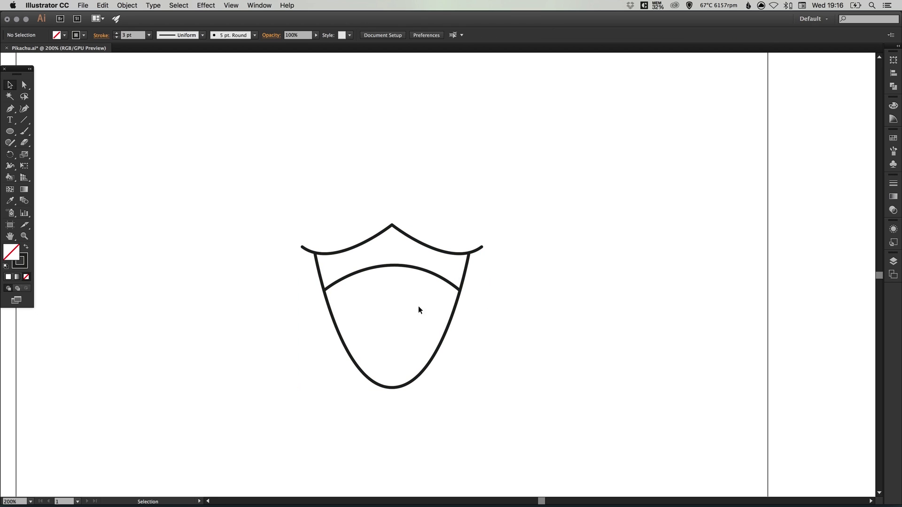
key("space")
left_click_drag(358, 216, 353, 244)
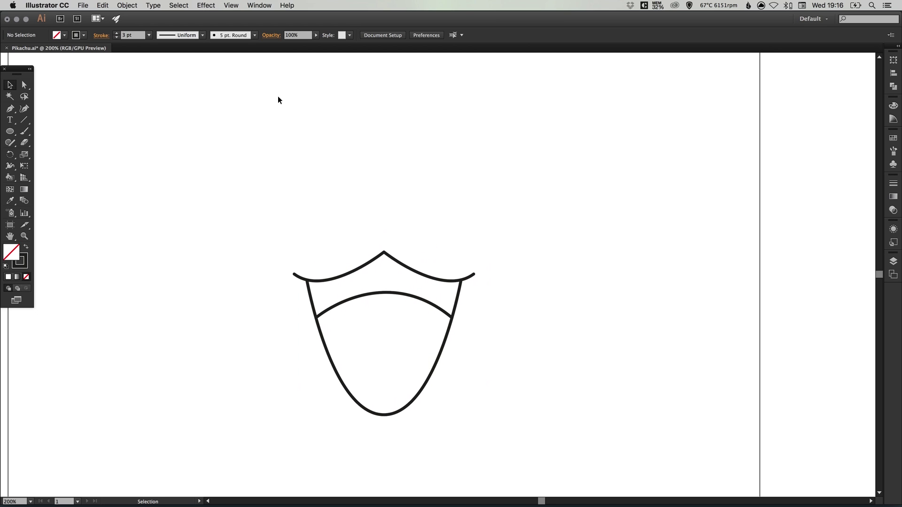
- Draw a small bent stroke above the mouth's peak with the Pen tool
left_click(10, 111)
mouse_move(384, 229)
left_mouse_down()
mouse_move(374, 217)
mouse_move(401, 215)
left_mouse_up()
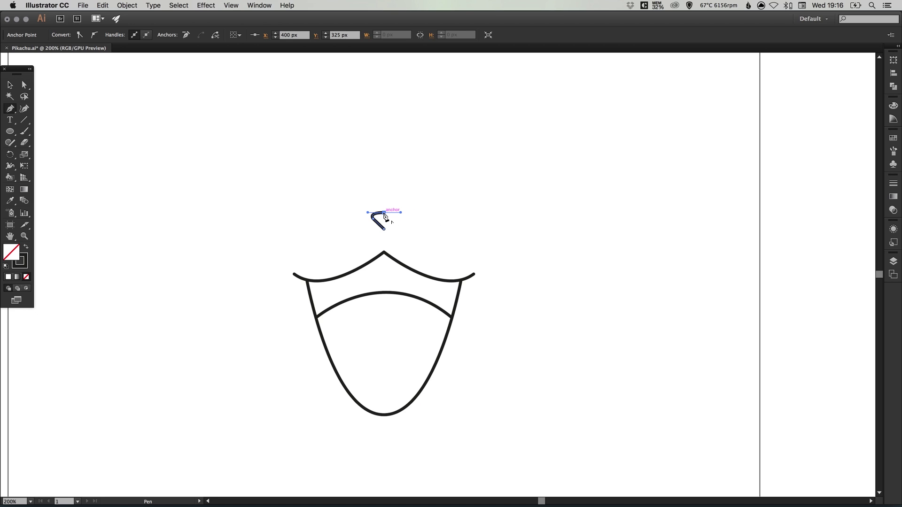
left_click(392, 207, "super")
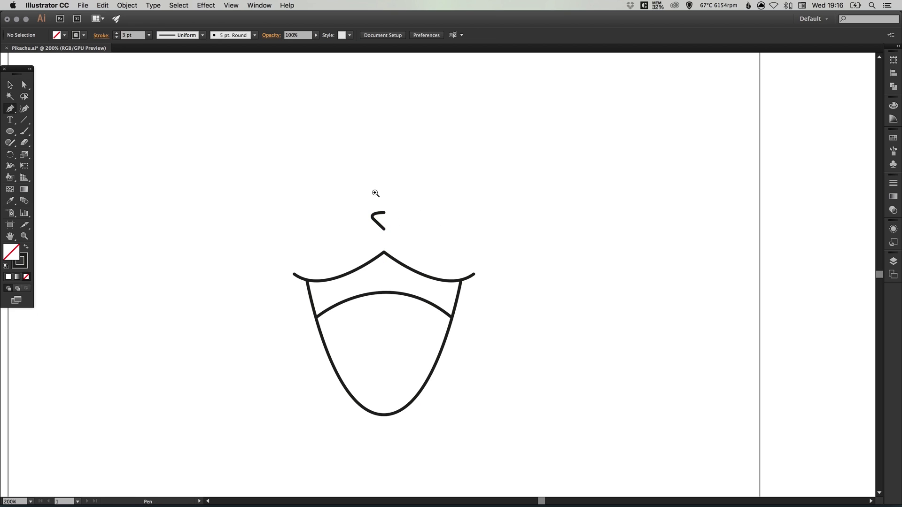
- Zoom in and smooth the stroke's bend by adjusting its anchor handle
key("z")
mouse_move(342, 175)
left_mouse_down()
mouse_move(415, 241)
mouse_move(396, 198)
left_mouse_up()
key("v")
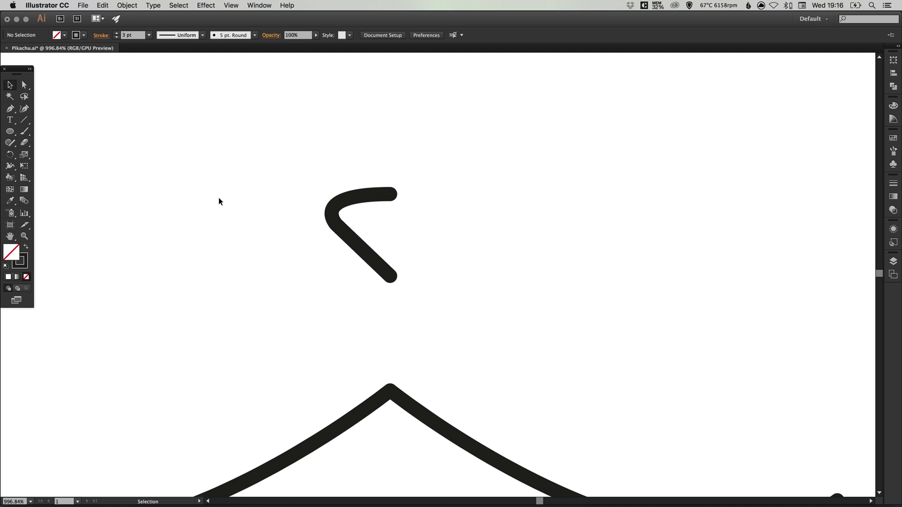
left_click(22, 87)
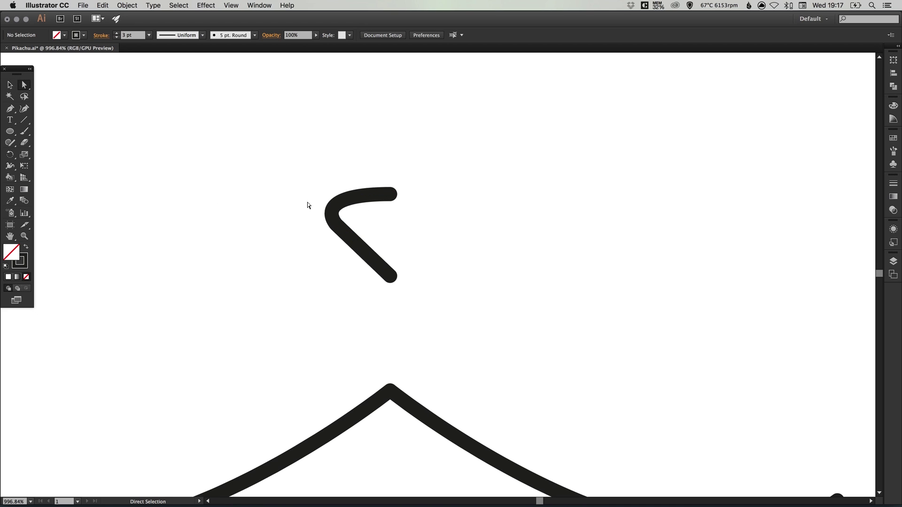
left_click(336, 225)
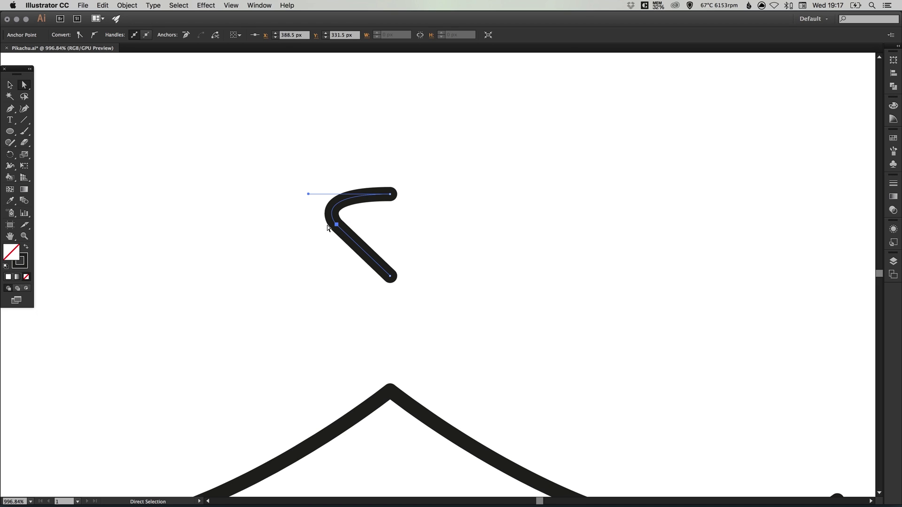
left_click_drag(308, 194, 306, 193)
- Copy the nose stroke and paste a copy in back
key("v")
left_click(186, 290)
left_click_drag(331, 168, 408, 295)
left_click(100, 5)
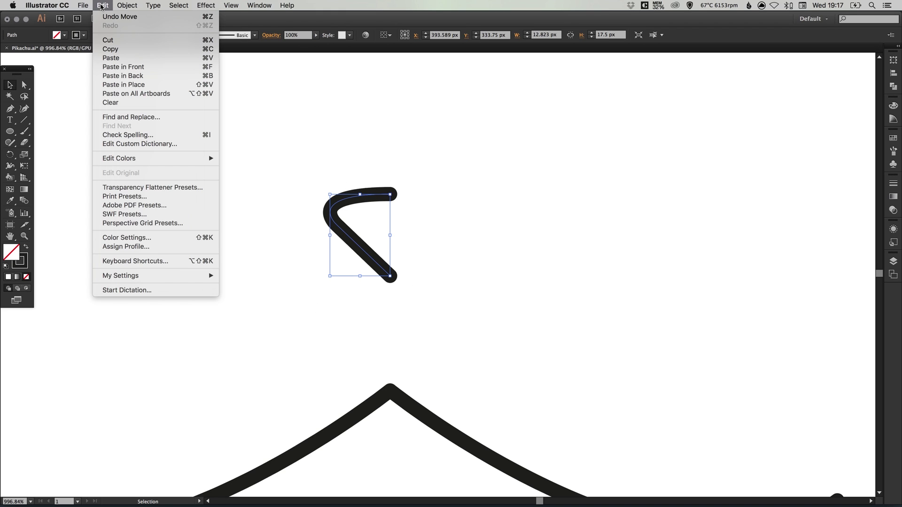
left_click(105, 50)
left_click(102, 5)
left_click(125, 87)
- Reflect the copy vertically and slide it 12.82 px right to complete the nose
left_click(127, 5)
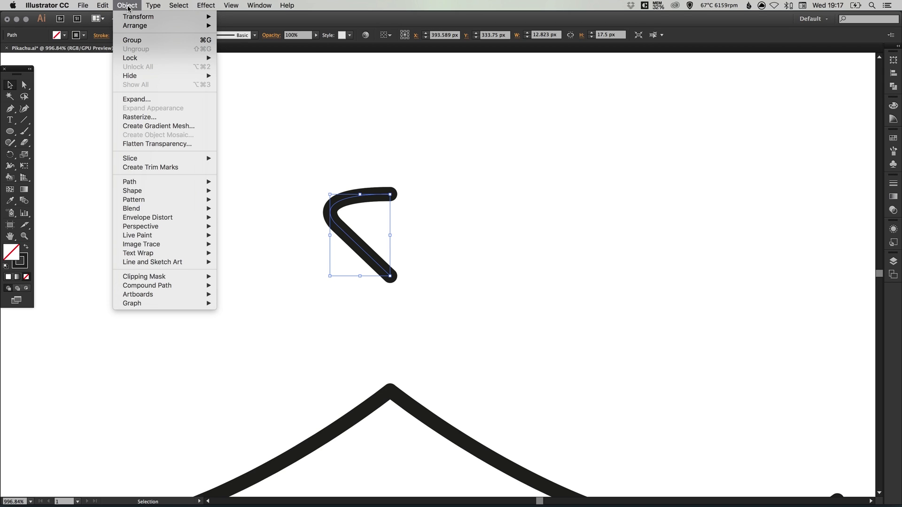
mouse_move(139, 16)
left_click(238, 52)
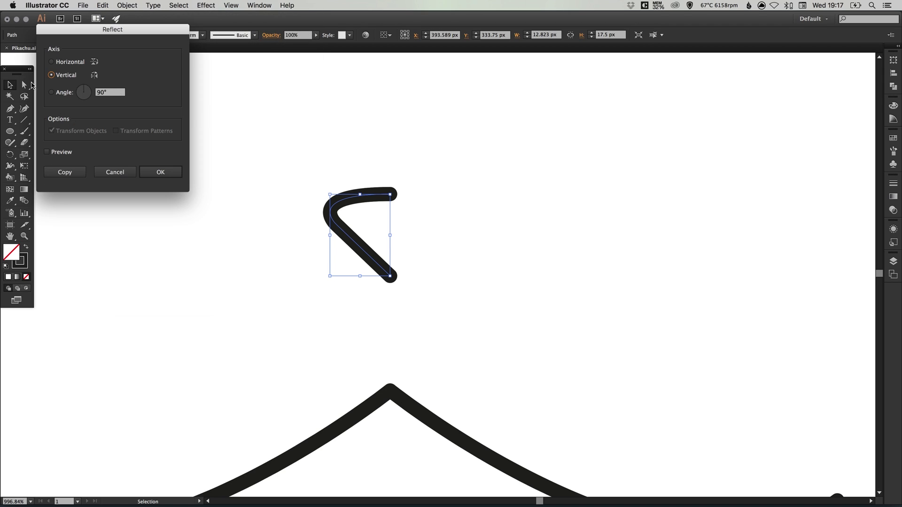
left_click(181, 175)
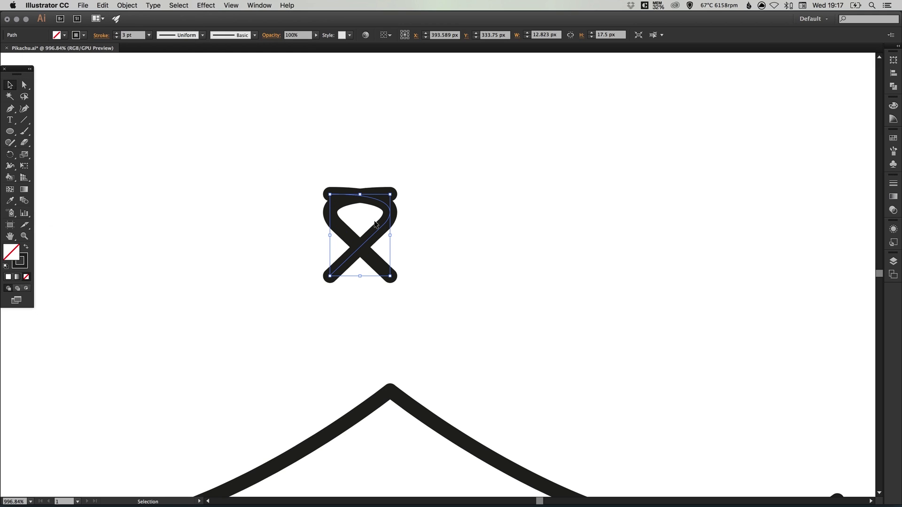
left_click_drag(386, 207, 446, 206)
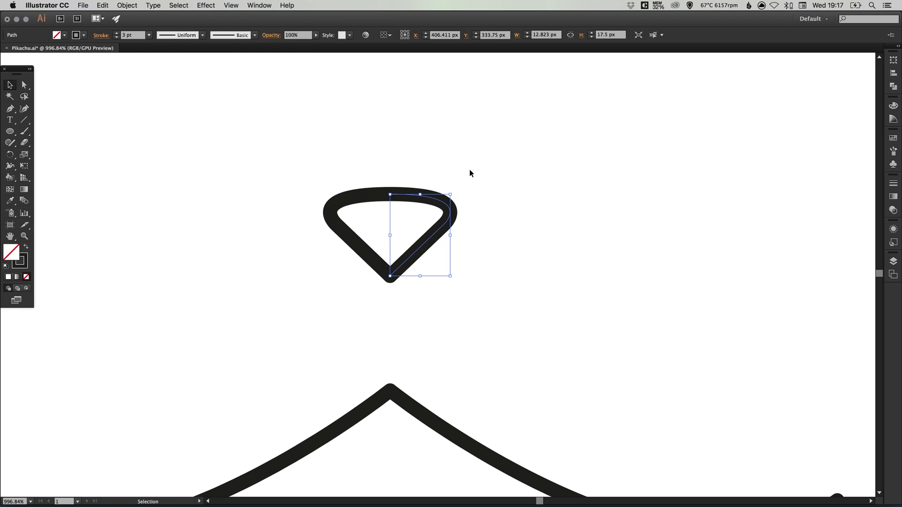
left_click(376, 175)
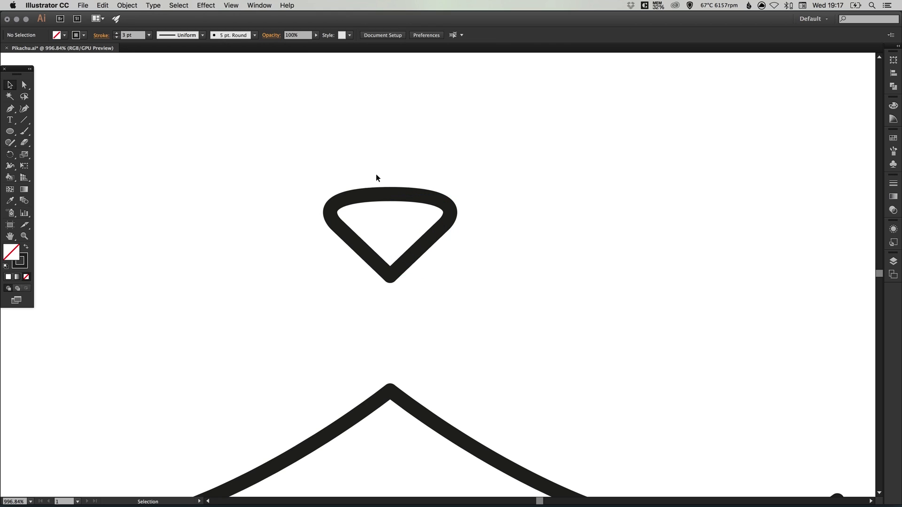
- Join the two top endpoints of the nose halves with Object > Path > Join
left_click(24, 86)
left_click_drag(401, 205, 403, 207)
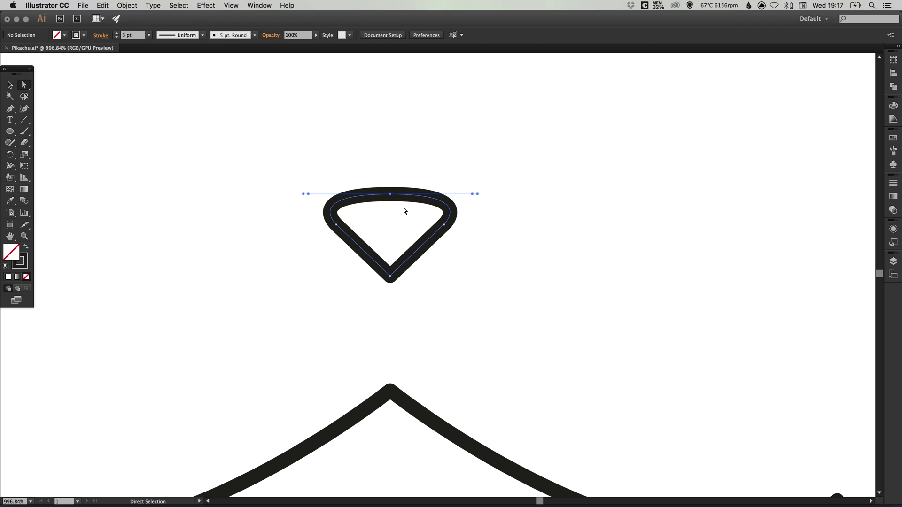
left_click(128, 5)
mouse_move(203, 182)
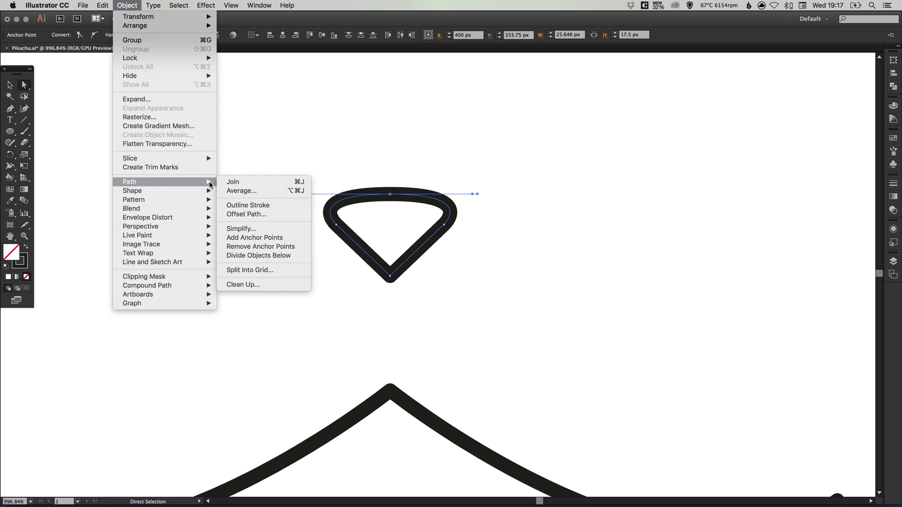
left_click(268, 186)
- Join the two bottom endpoints to close the nose into one rounded-triangle path
left_click_drag(378, 306, 407, 264)
left_click(127, 6)
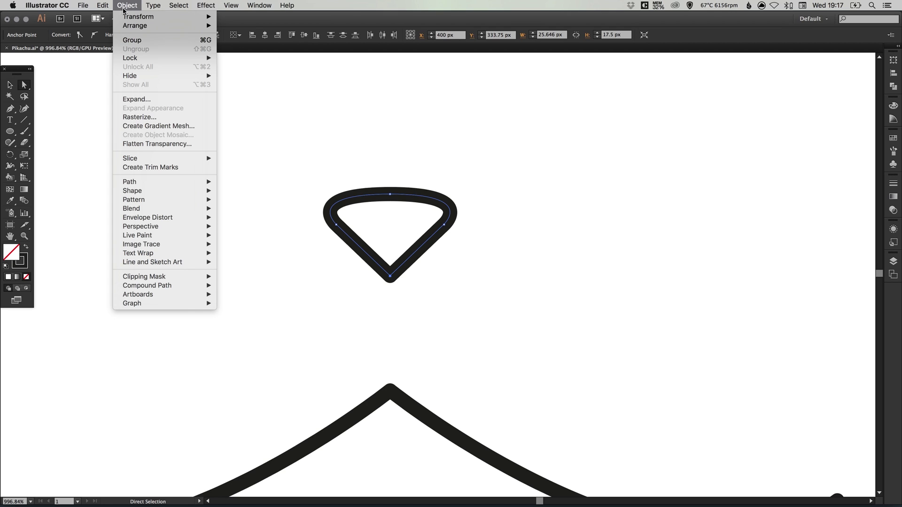
mouse_move(176, 182)
left_click(228, 183)
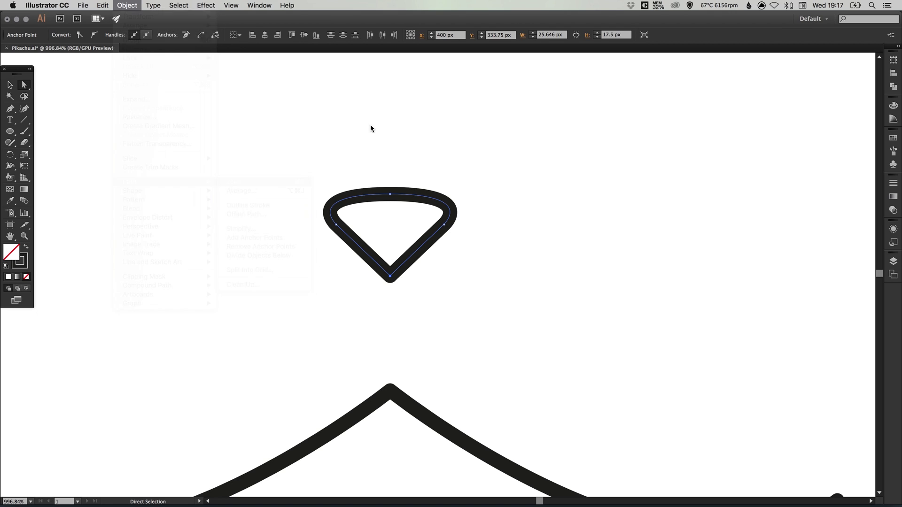
key("v")
left_click(376, 123)
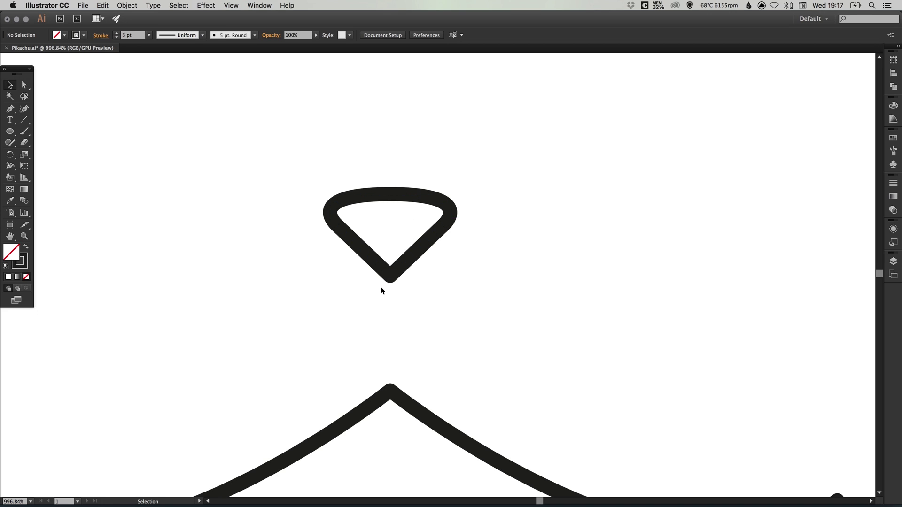
- Swap fill and stroke so the closed nose becomes a solid black shape
left_click_drag(337, 287, 458, 165)
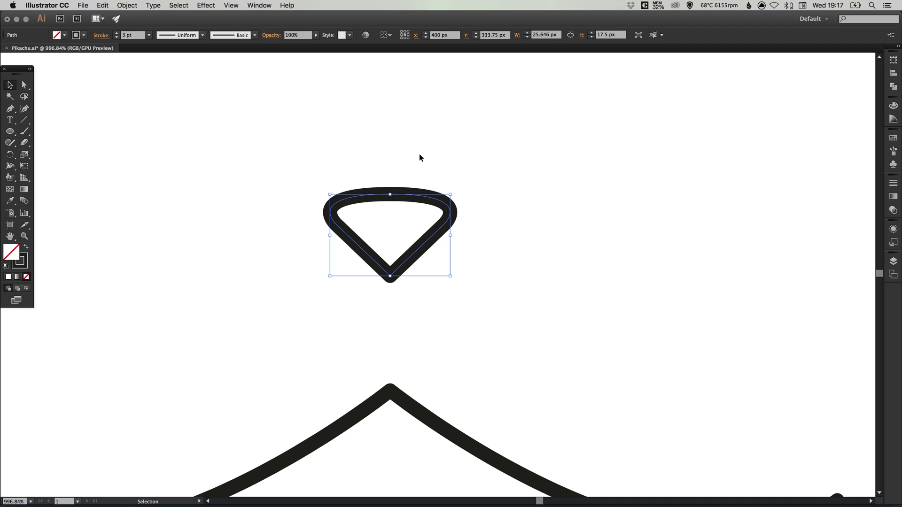
left_click(26, 248)
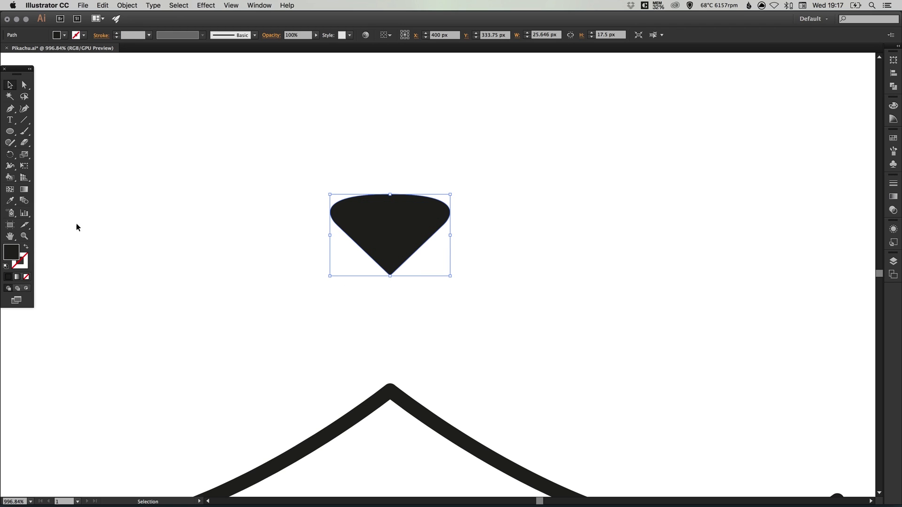
left_click(192, 188)
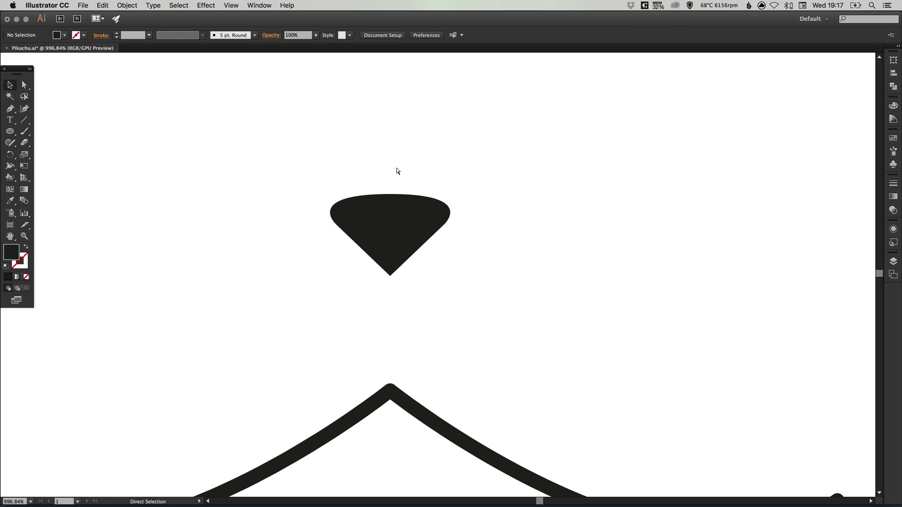
- Shorten the nose to about 15.1 px tall and nudge it slightly down above the mouth
key("super+minus")
key("super+minus")
key("super+minus")
key("super+minus")
key("super+minus")
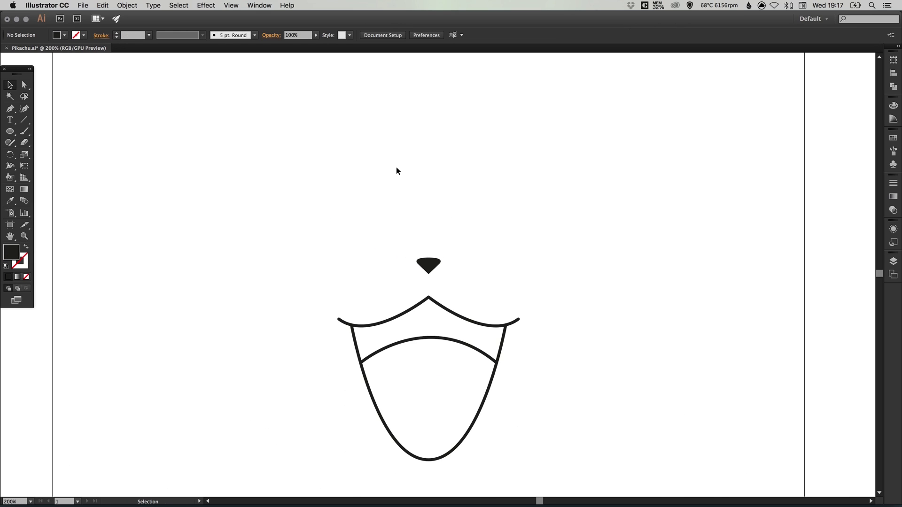
left_click_drag(413, 242, 454, 302)
left_click(407, 237)
left_click_drag(399, 284, 398, 268)
left_click_drag(420, 225, 419, 248)
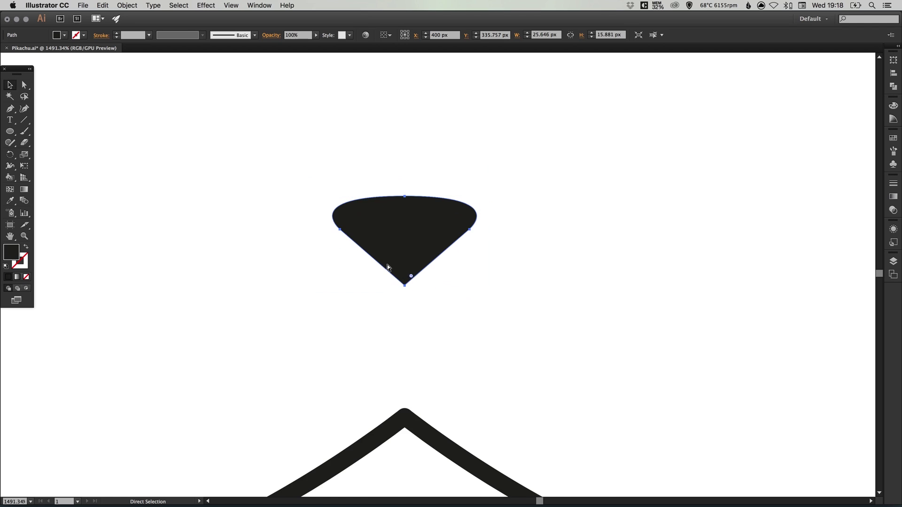
key("super+minus")
key("super+minus")
key("super+minus")
key("super+minus")
key("super+shift+a")
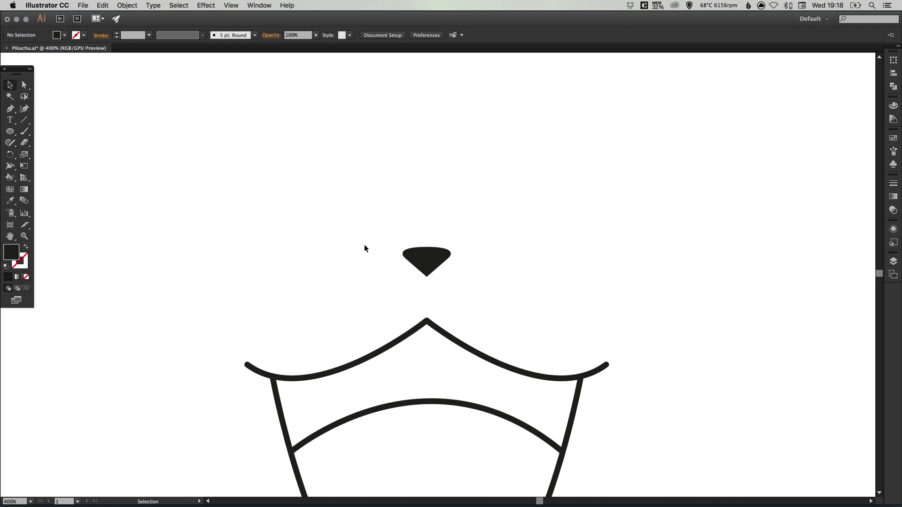
left_click_drag(363, 255, 345, 235)
- Draw a solid black circle about 64.25 px across, up and left of the nose
left_click(10, 133)
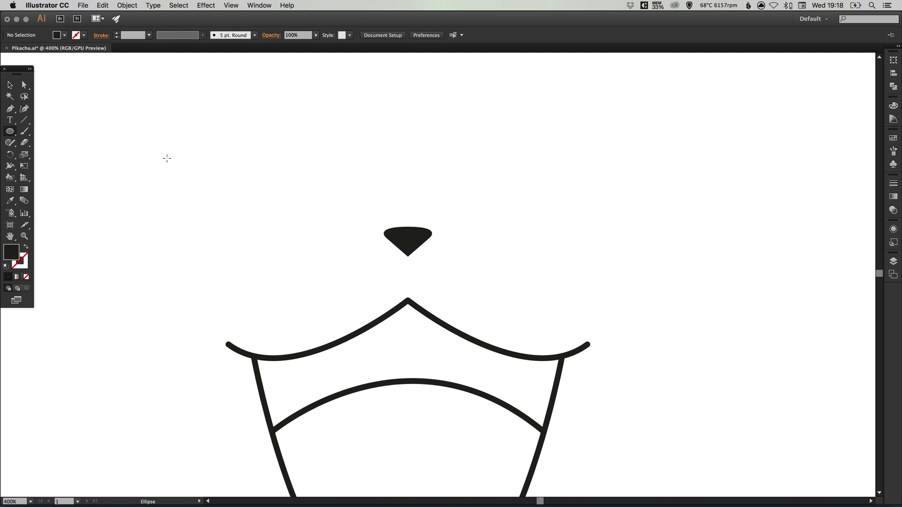
left_click_drag(168, 149, 274, 265)
key("v")
left_click(144, 234)
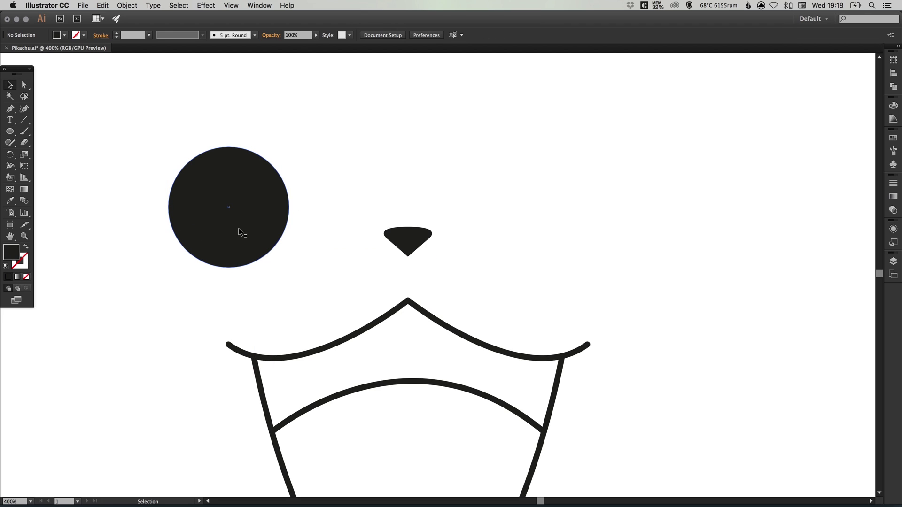
- Paste a copy of the eye in place, shrink it, fill it white, and position it upper right
left_click(208, 193)
left_click(107, 6)
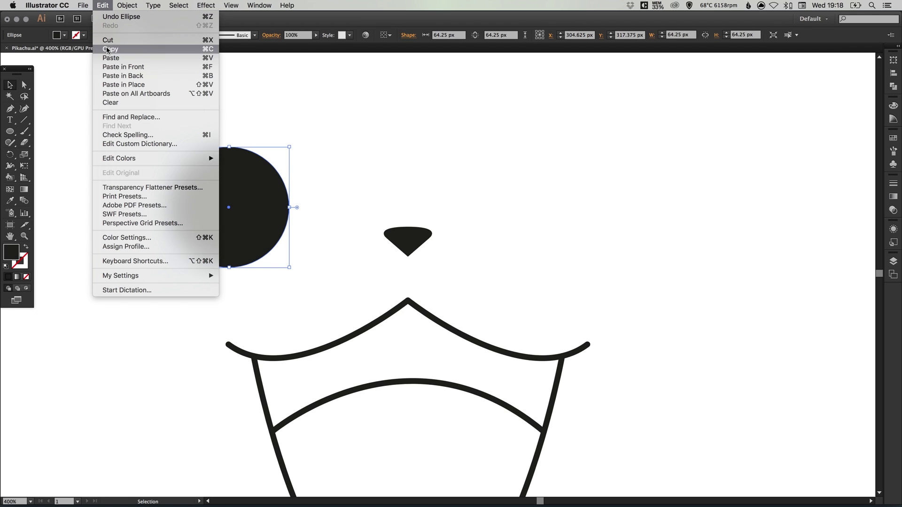
left_click(110, 49)
left_click(103, 5)
left_click(119, 85)
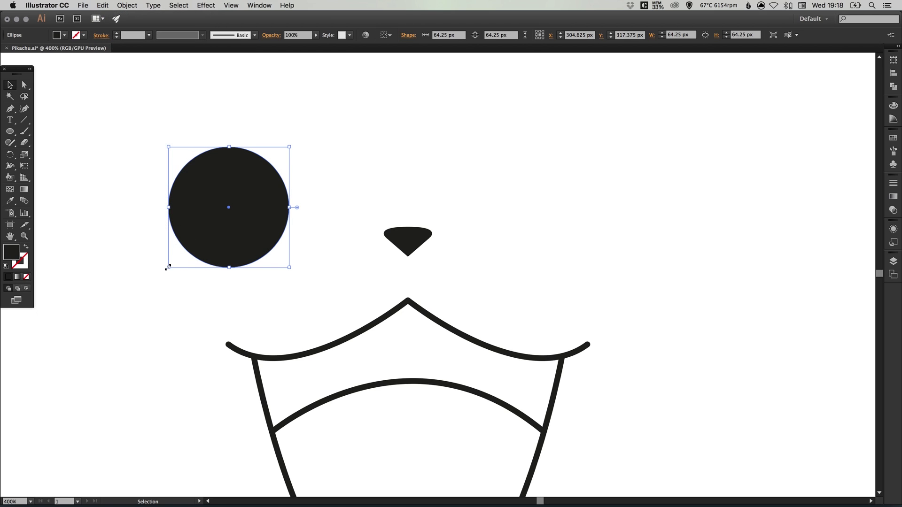
left_click_drag(168, 267, 243, 194)
left_click_drag(279, 163, 268, 178)
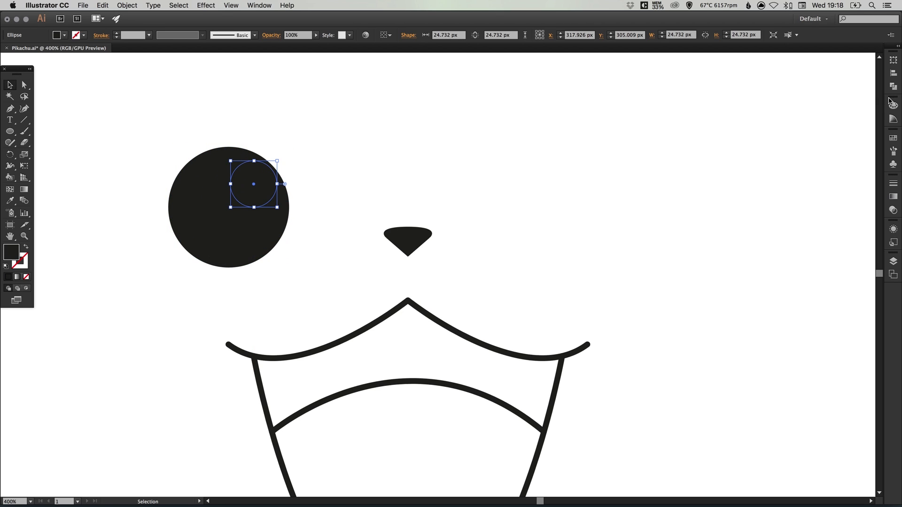
left_click(893, 137)
left_click(790, 159)
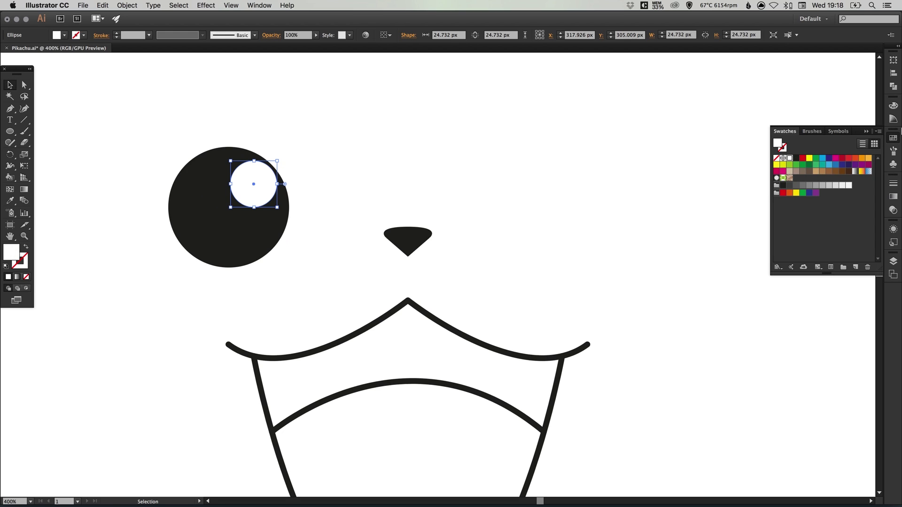
left_click(893, 138)
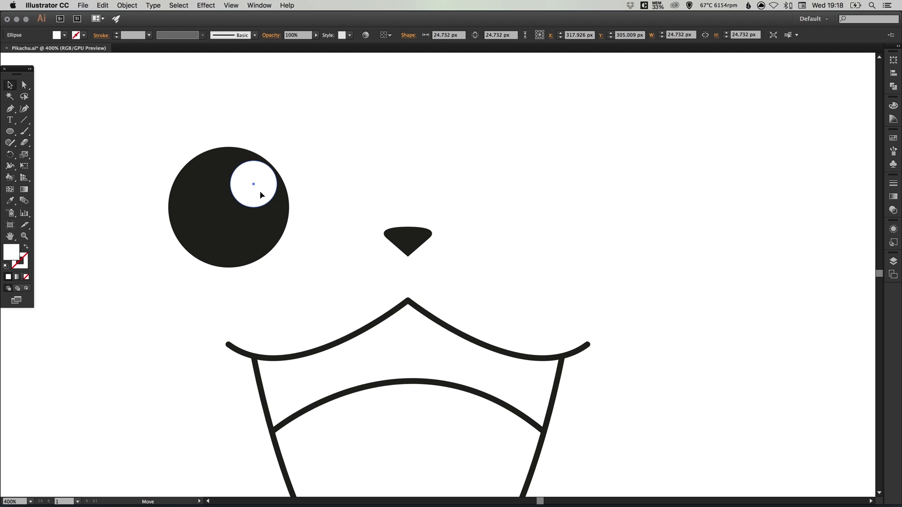
left_click_drag(262, 193, 258, 186)
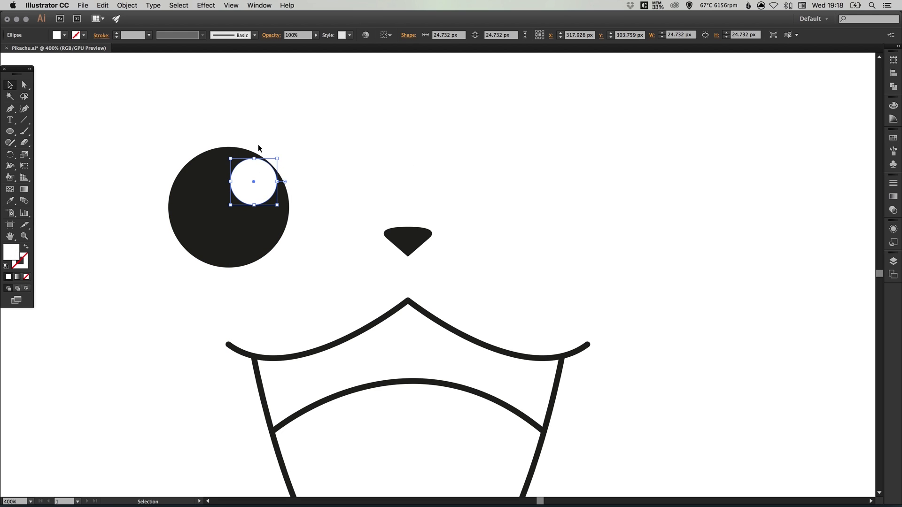
- Enlarge the black eye together with its white highlight
key("super+minus")
key("super+minus")
key("super+minus")
left_click_drag(367, 187, 311, 181)
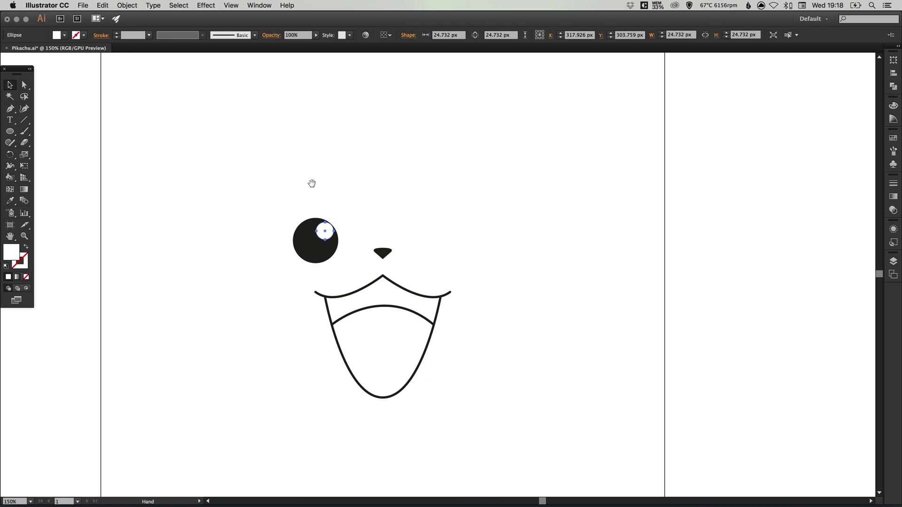
left_click_drag(254, 196, 346, 255)
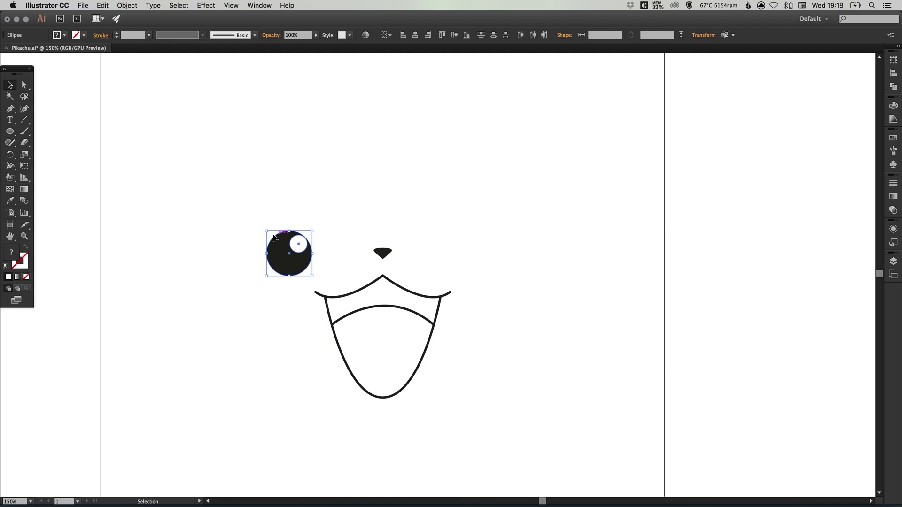
left_click_drag(266, 231, 262, 226)
left_click(339, 232)
left_click_drag(339, 232, 288, 231)
left_click(289, 229)
left_click(351, 180)
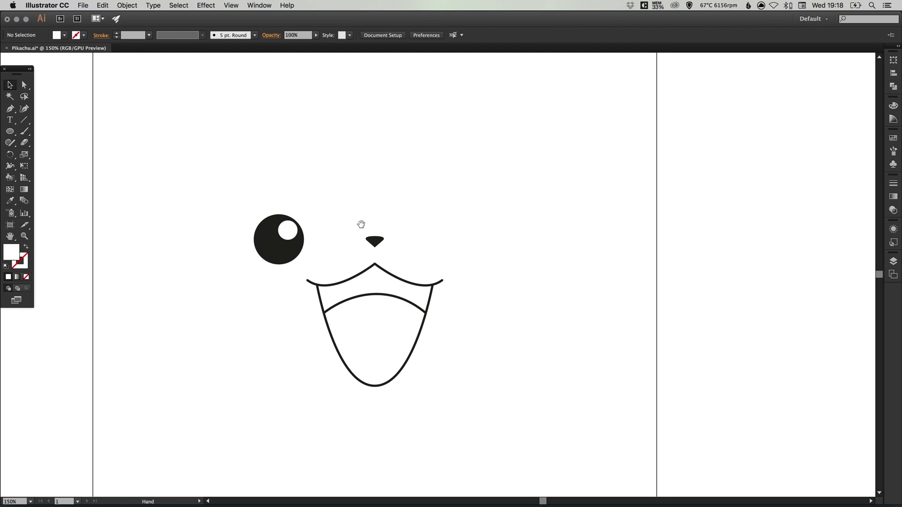
left_click_drag(360, 225, 359, 209)
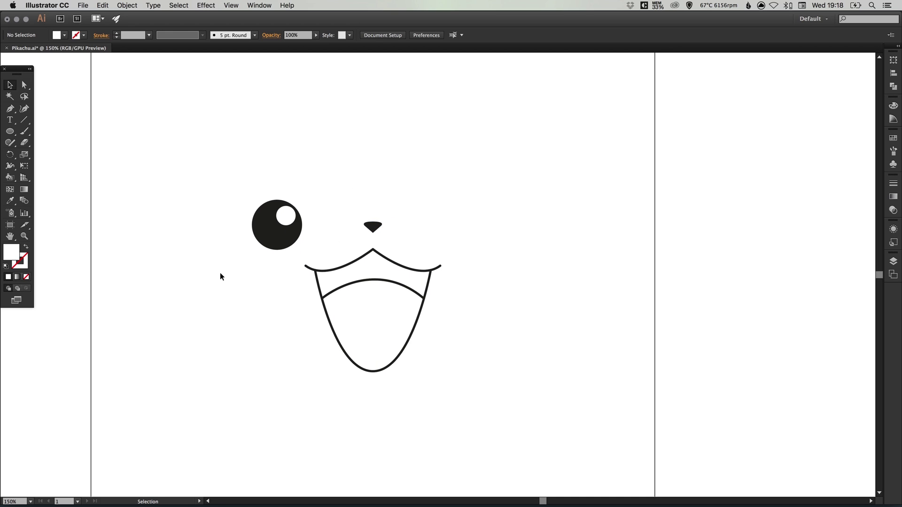
- Paste a copy of the eye in place, move it below-left, and make it an unfilled outline
left_click(271, 239)
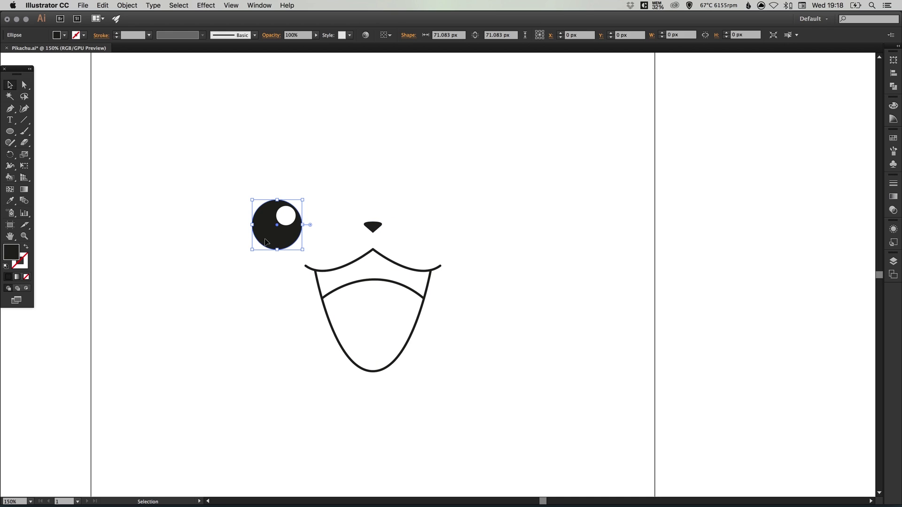
left_click(103, 5)
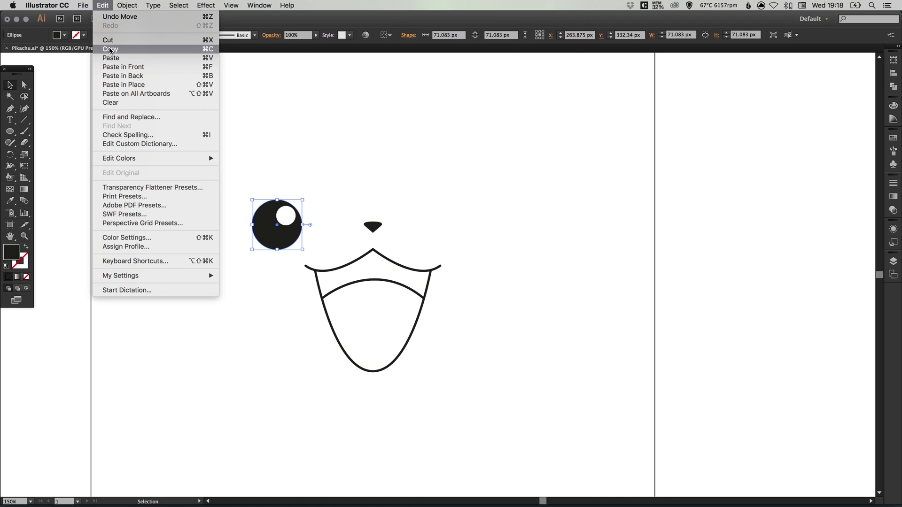
left_click(105, 6)
left_click(104, 6)
left_click(125, 85)
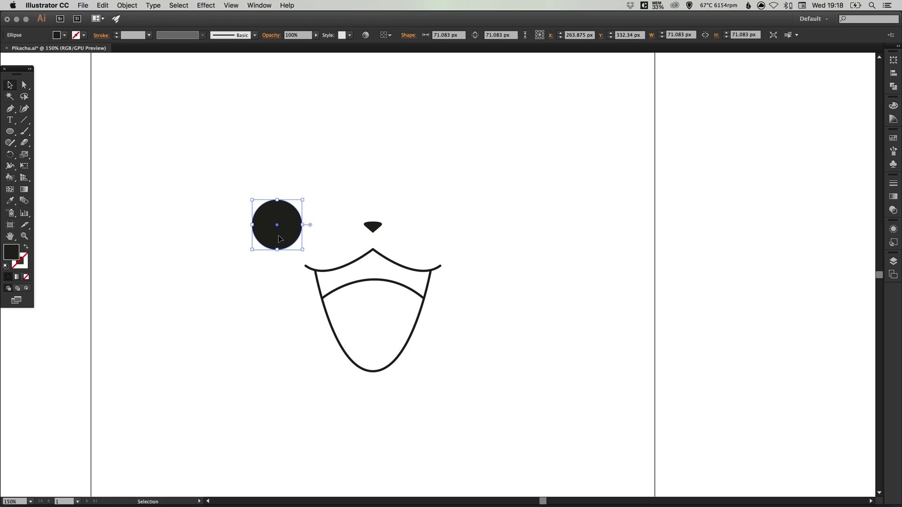
left_click_drag(278, 240, 266, 341)
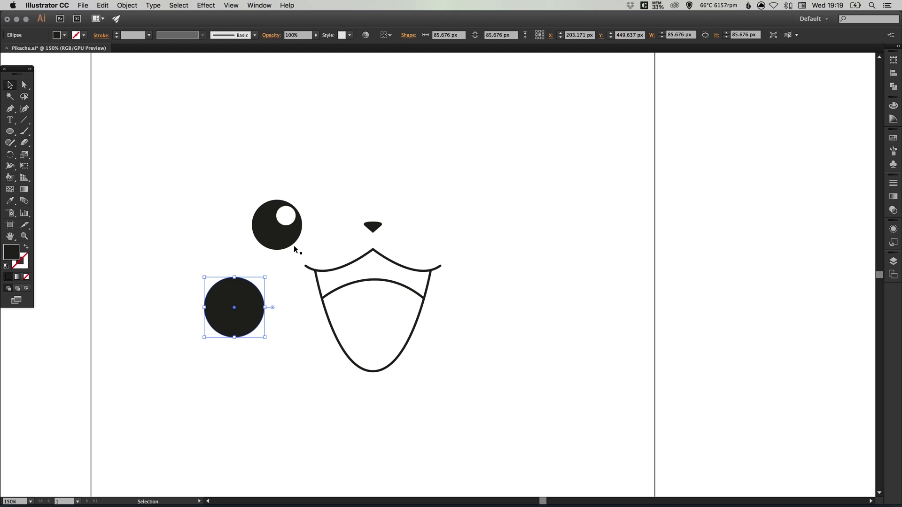
left_click(26, 247)
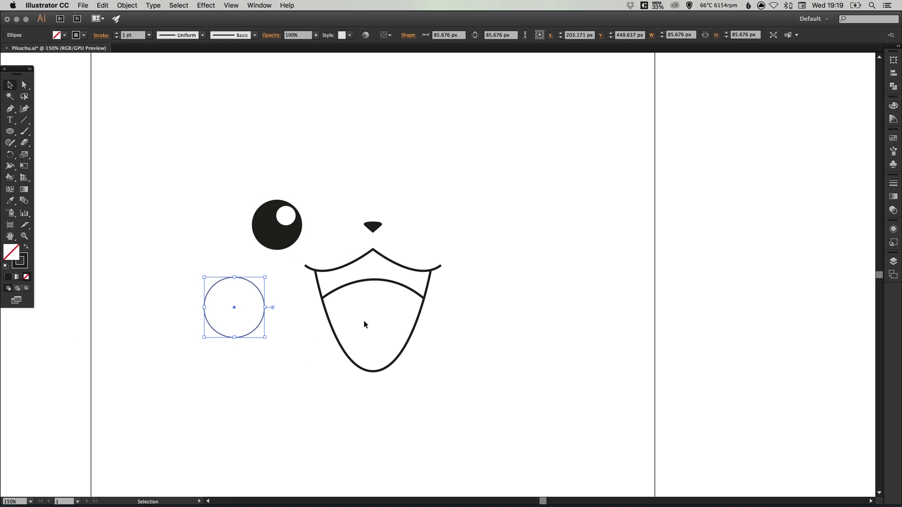
- Eyedrop the mouth line to give the cheek circle the same 3 pt black stroke
key("z")
left_click_drag(266, 330, 405, 352)
left_click_drag(445, 316, 415, 318)
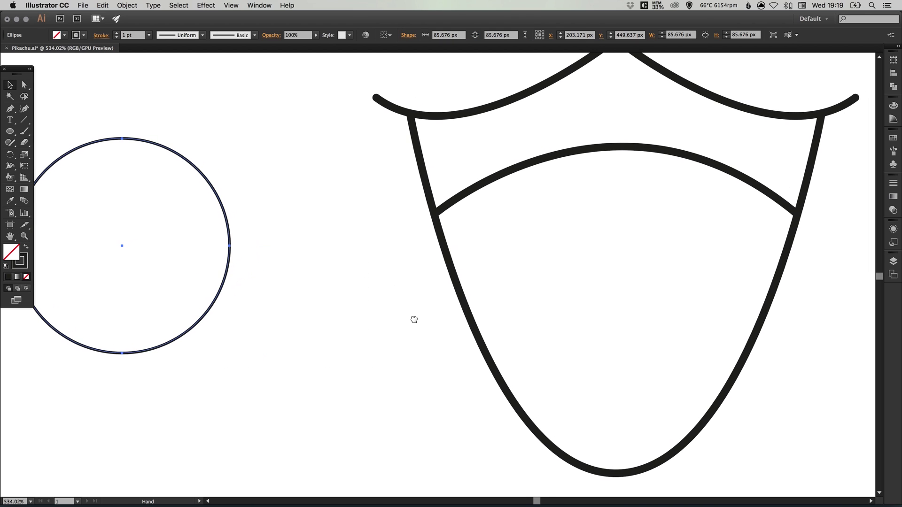
key("v")
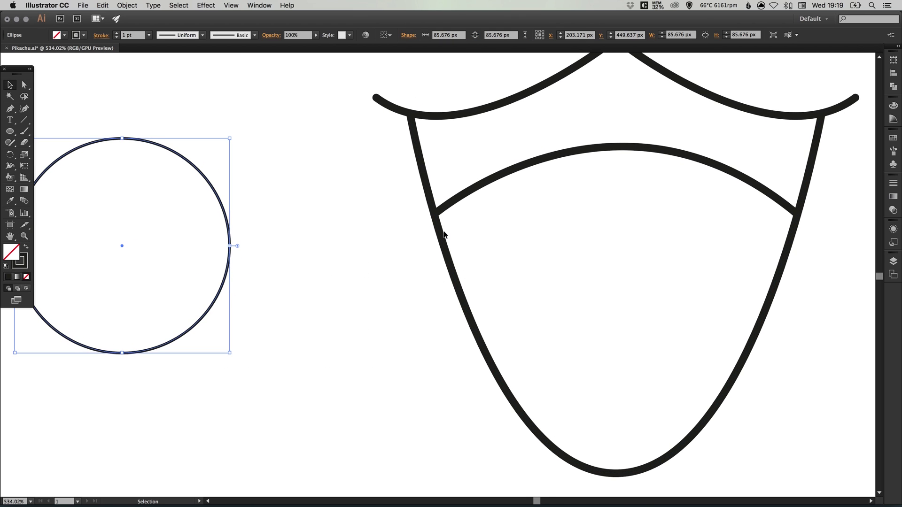
left_click(11, 201)
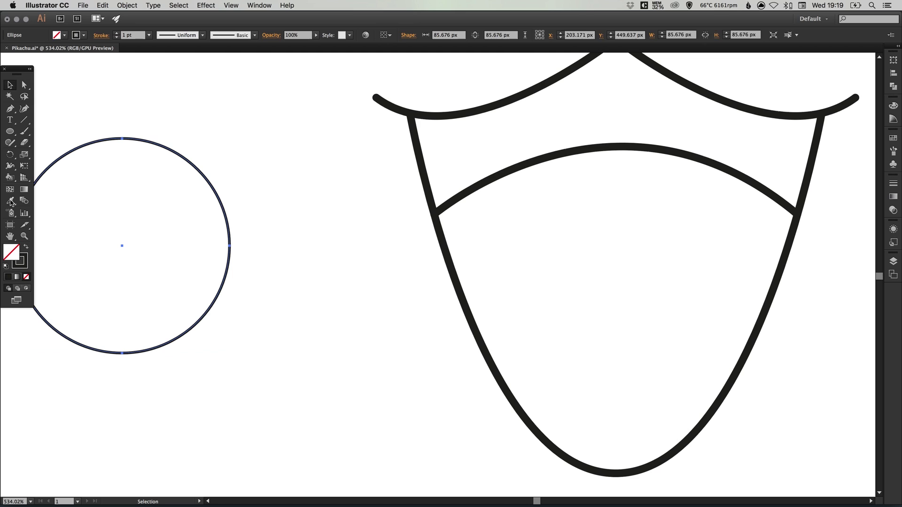
left_click(432, 190)
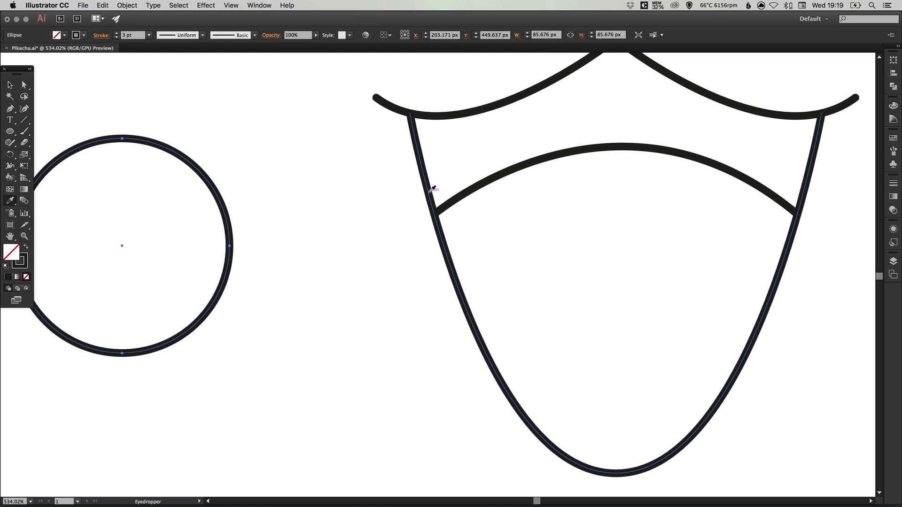
key("v")
left_click(359, 227)
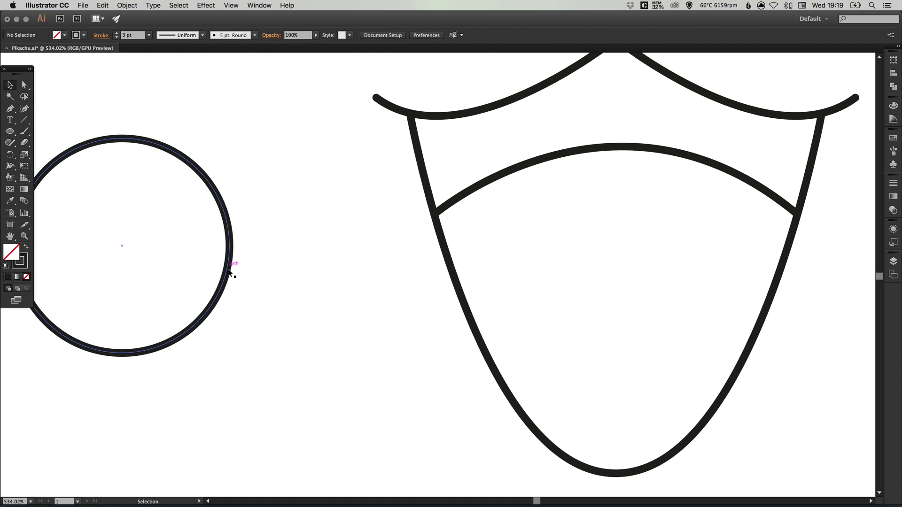
key("super+1")
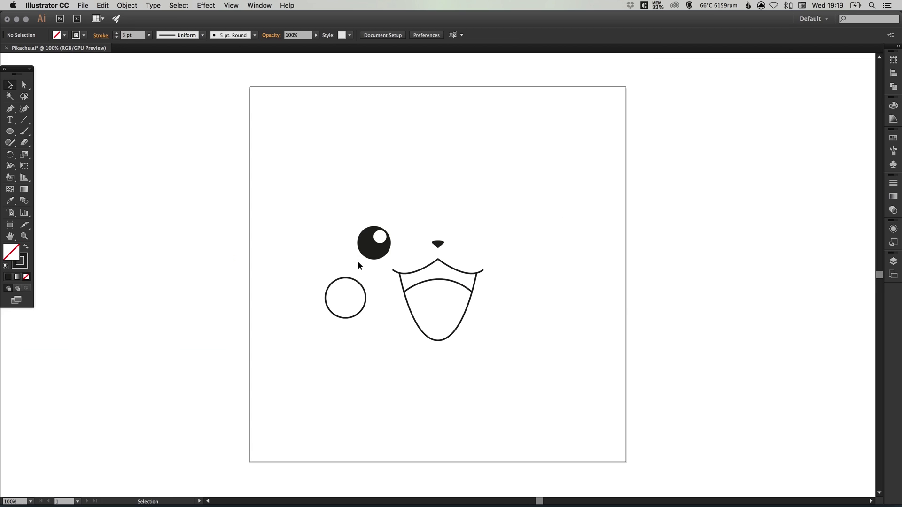
scroll(360, 261, "right", 3)
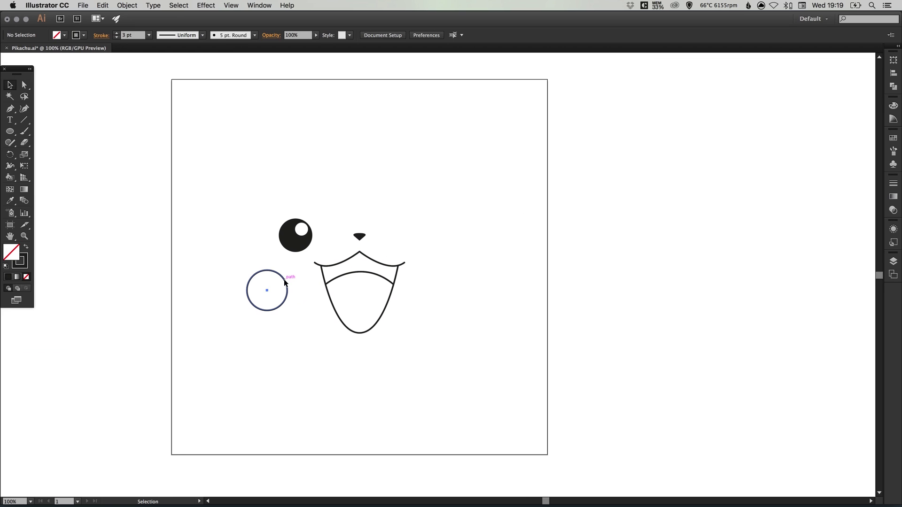
- Nudge the left cheek circle slightly upward
left_click_drag(284, 281, 286, 278)
scroll(303, 224, "right", 3)
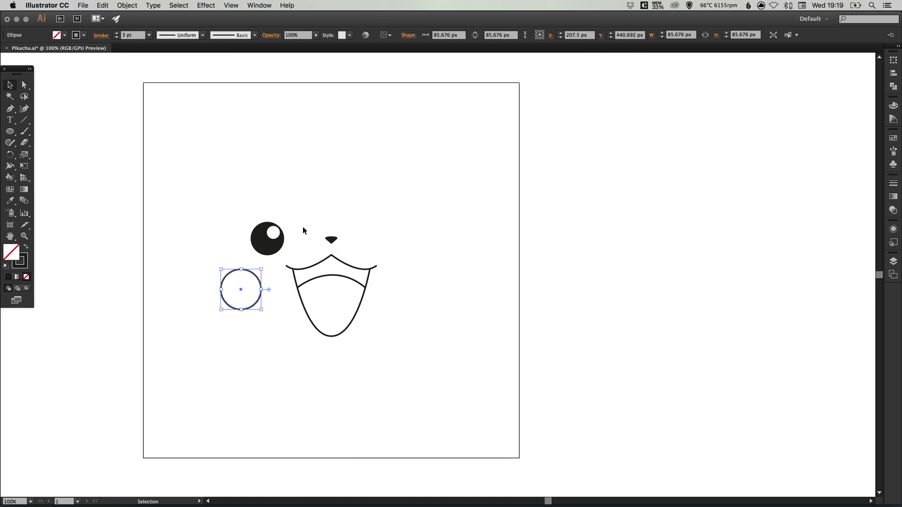
left_click(303, 224)
left_click_drag(316, 200, 306, 185)
- Duplicate the eye and cheek onto the right side, then nudge the right eye inward
left_click_drag(206, 190, 274, 294)
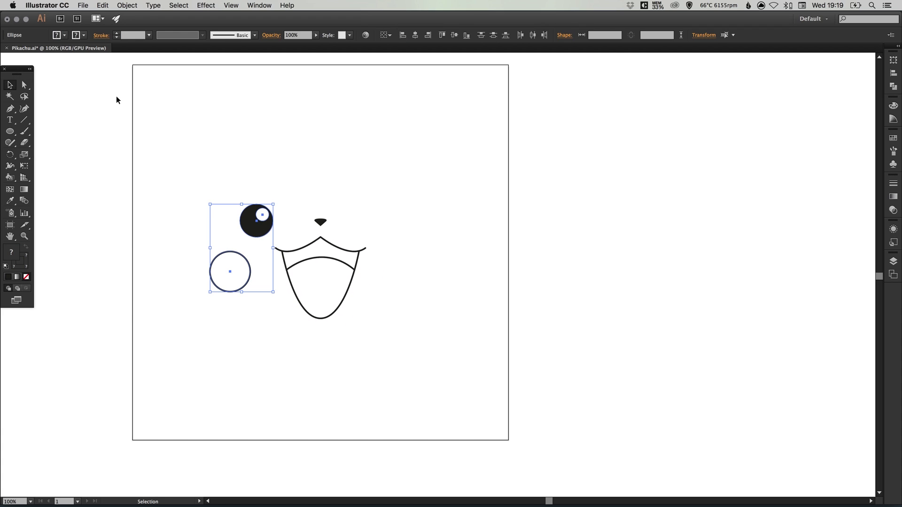
left_click(102, 6)
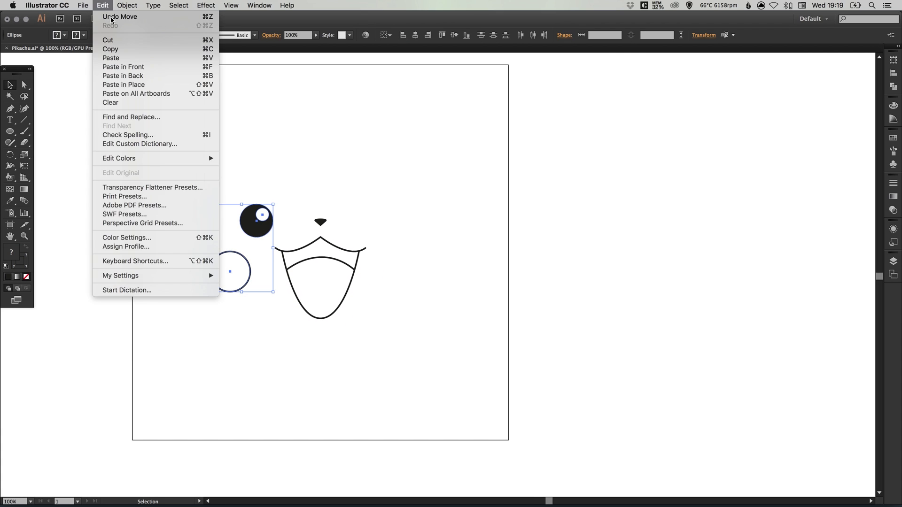
left_click(129, 84)
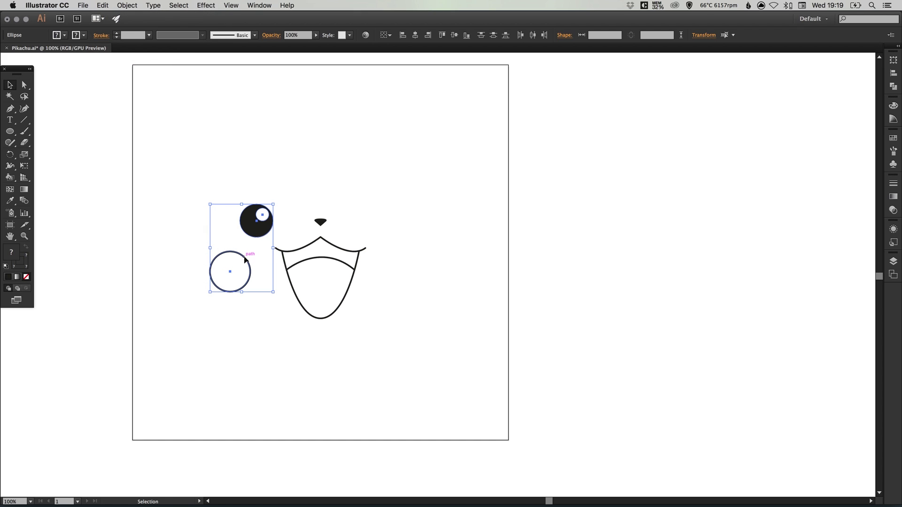
left_click_drag(245, 259, 424, 254)
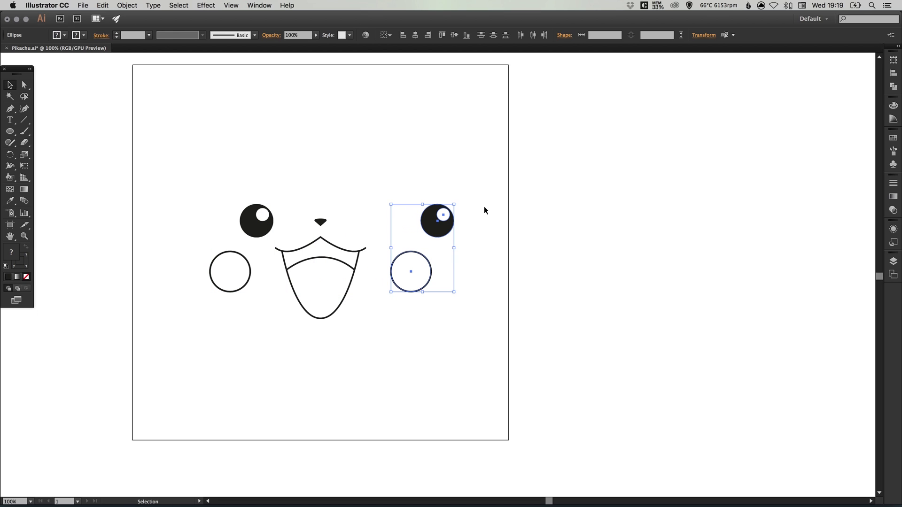
left_click(448, 199)
left_click_drag(455, 219, 429, 217)
left_click(456, 199)
scroll(421, 207, "left", 2)
scroll(421, 207, "up", 1)
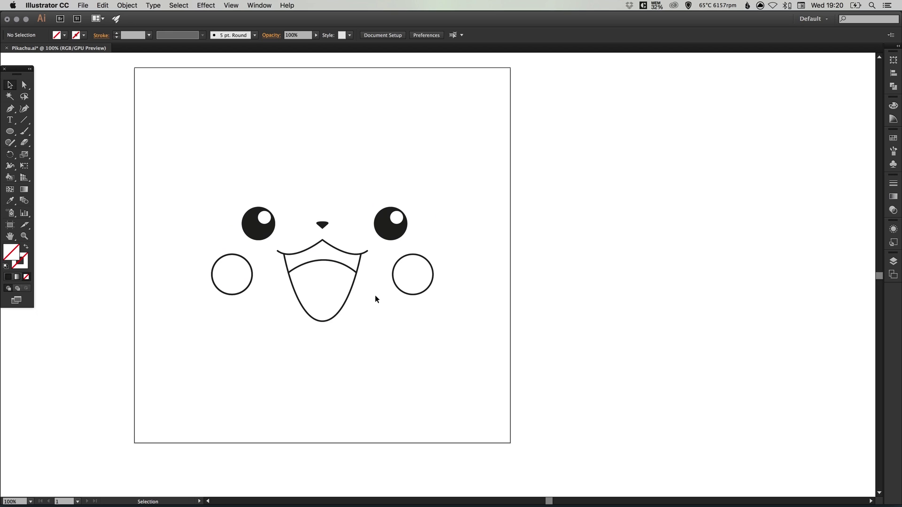
- Draw a square at the artboard's top-left corner
left_click_drag(9, 131, 47, 132)
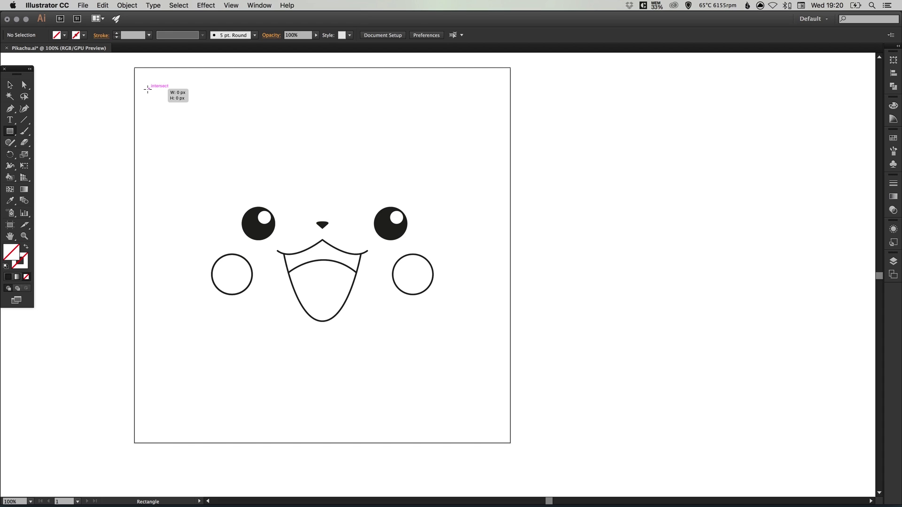
mouse_move(149, 89)
left_mouse_down()
mouse_move(191, 149)
mouse_move(215, 154)
left_mouse_up()
key("v")
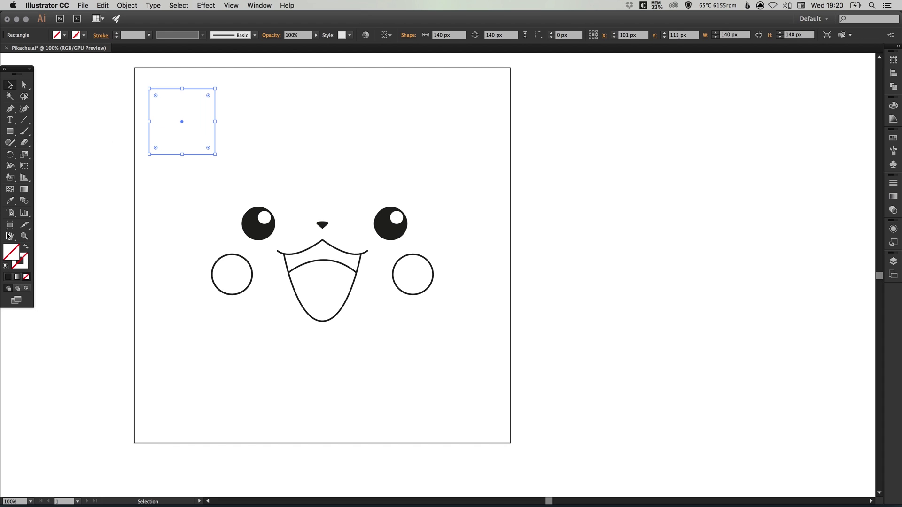
- Fill the square with a global yellow (RGB 255, 222, 43) and snap it over the 800×800 artboard
left_click(894, 138)
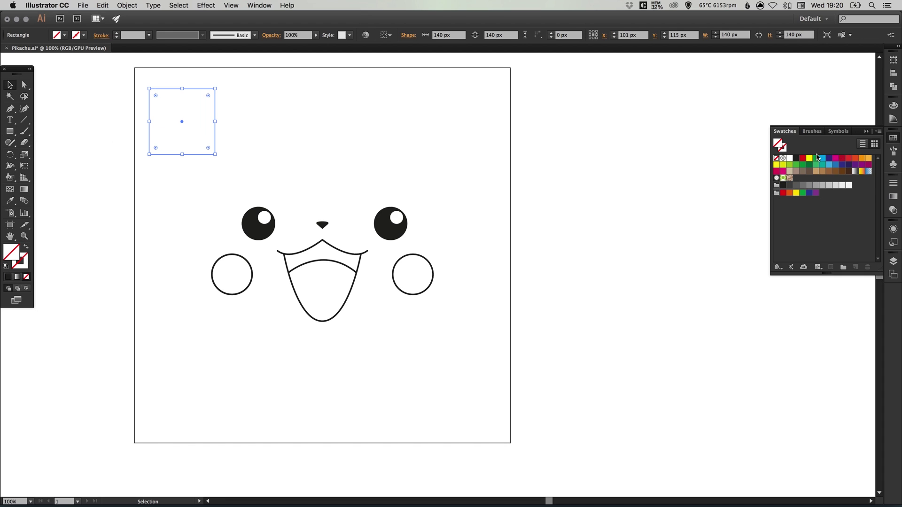
double_click(810, 160)
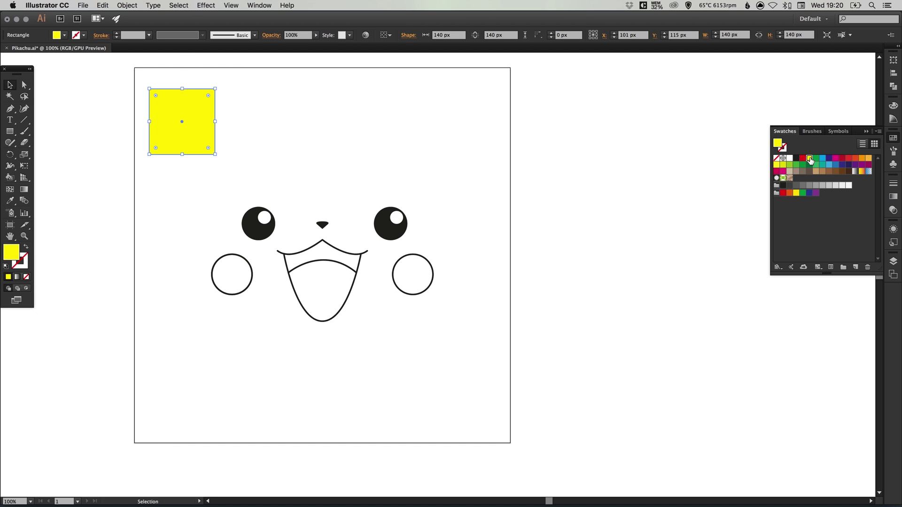
left_click(82, 85)
left_click_drag(112, 35, 649, 83)
left_click(576, 243)
left_click_drag(649, 179, 649, 178)
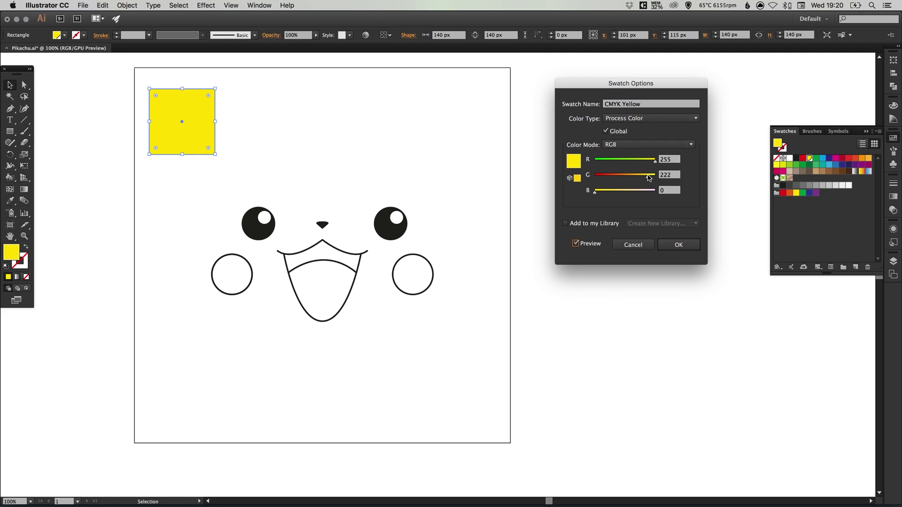
left_click_drag(596, 191, 609, 194)
left_click(684, 245)
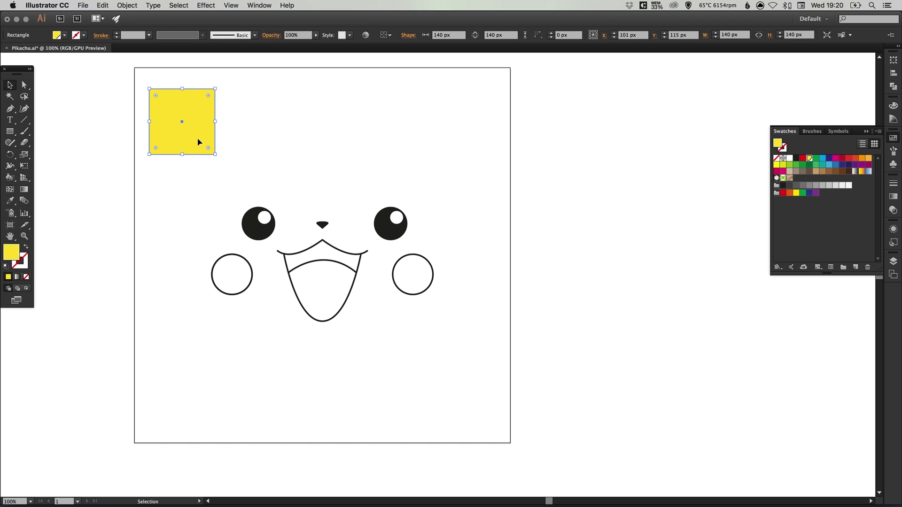
left_click_drag(198, 142, 510, 443)
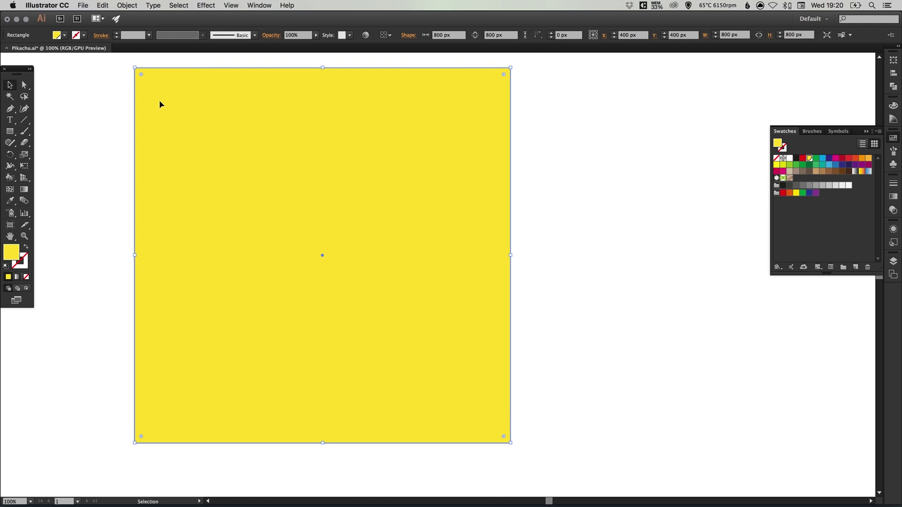
- Send the yellow square to the back and lock it as the background
left_click(127, 6)
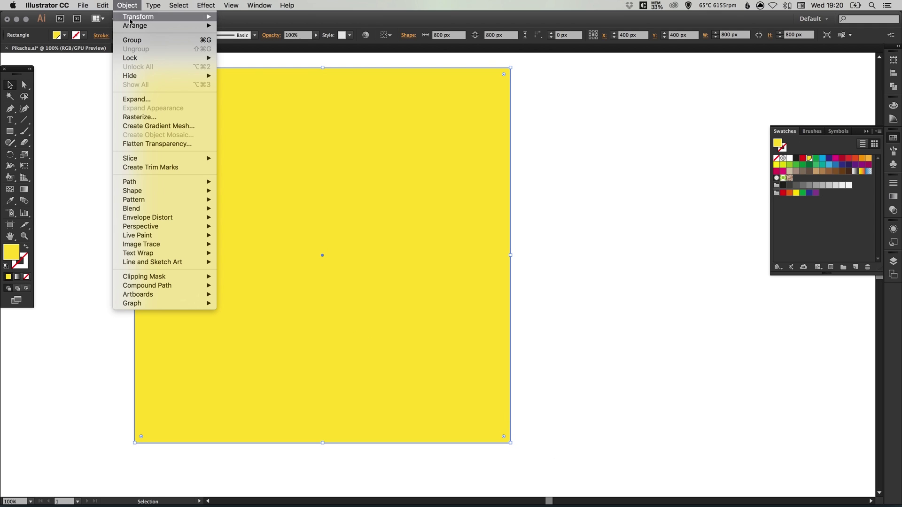
mouse_move(141, 26)
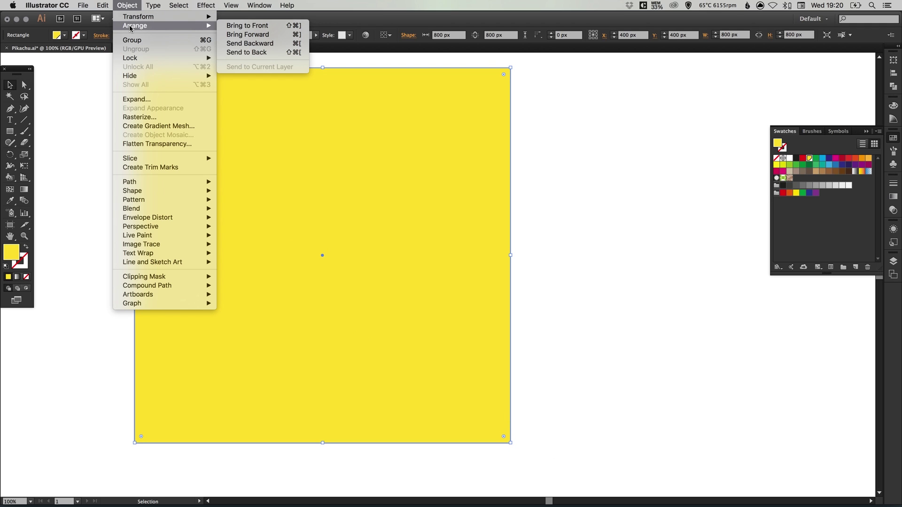
left_click(261, 52)
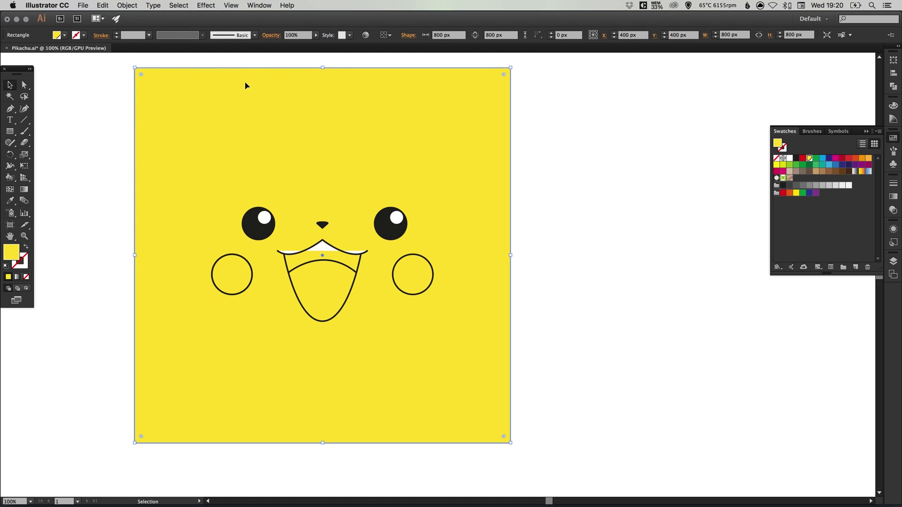
left_click(129, 6)
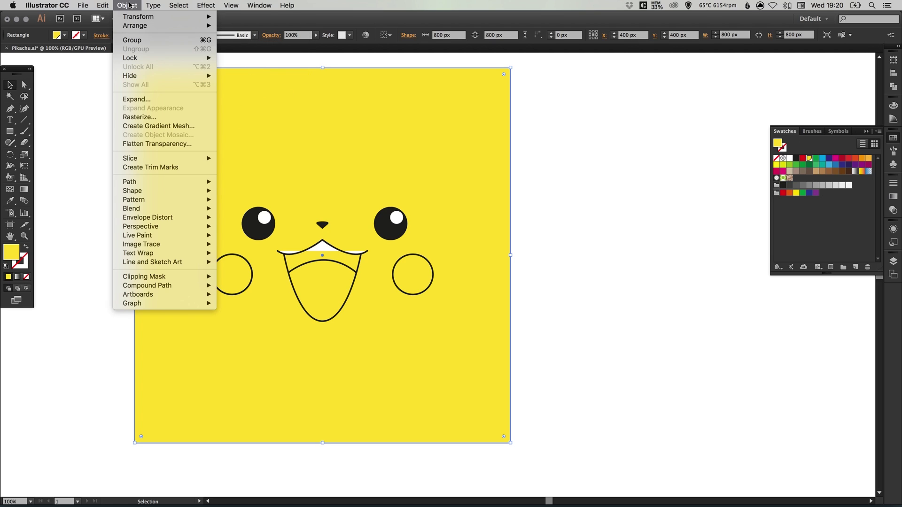
mouse_move(141, 58)
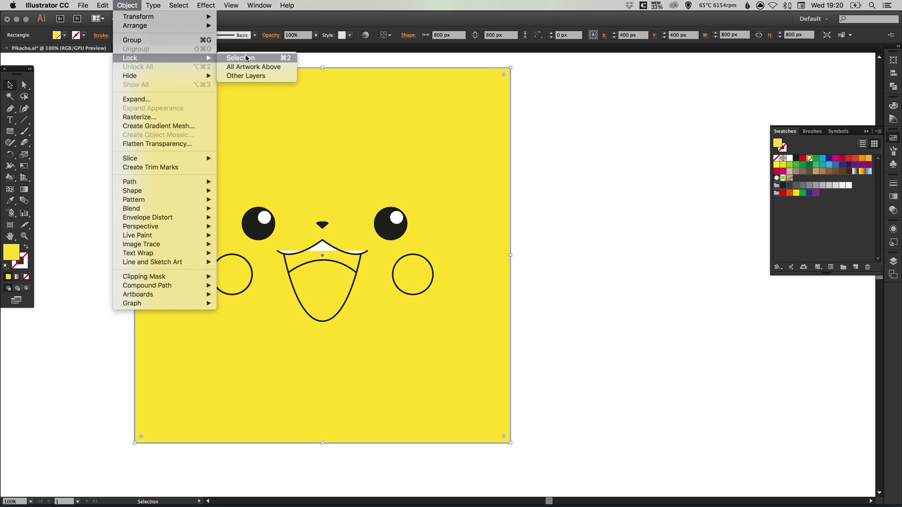
left_click(282, 58)
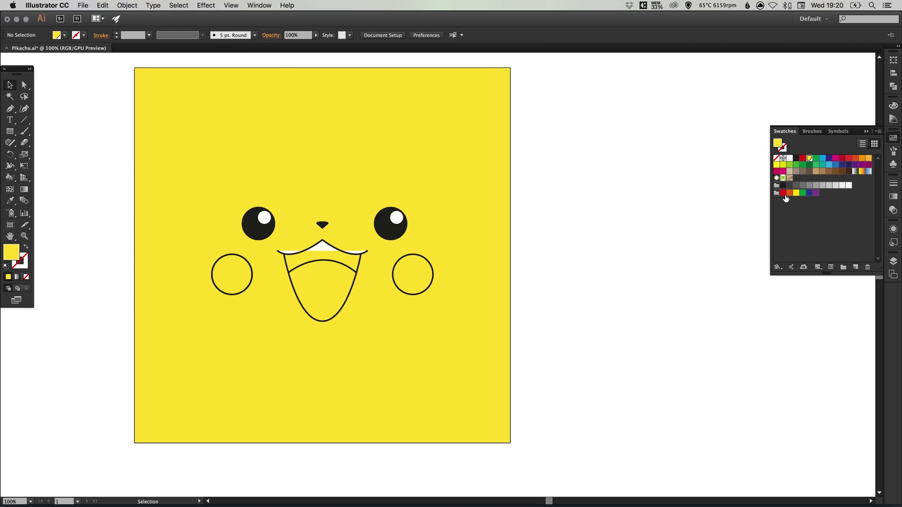
- Raise the global yellow swatch's blue value from 43 to 74 with preview on
double_click(808, 159)
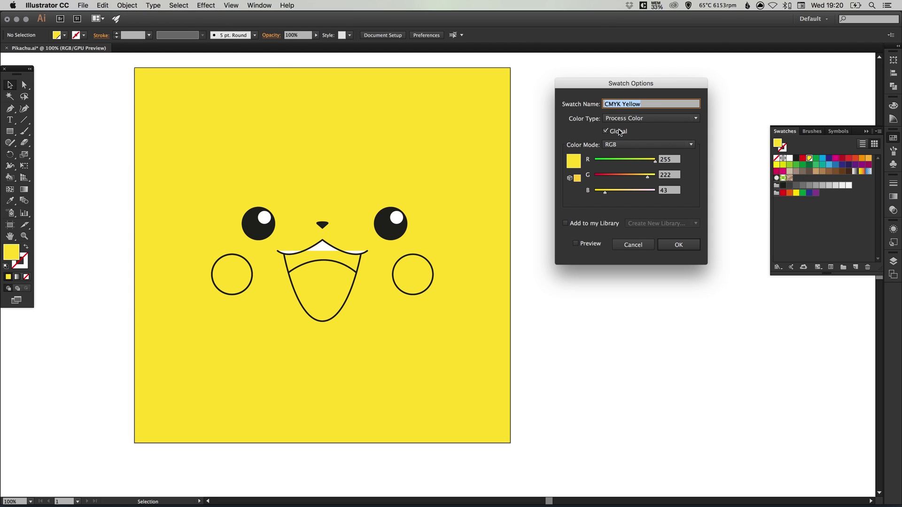
left_click(592, 244)
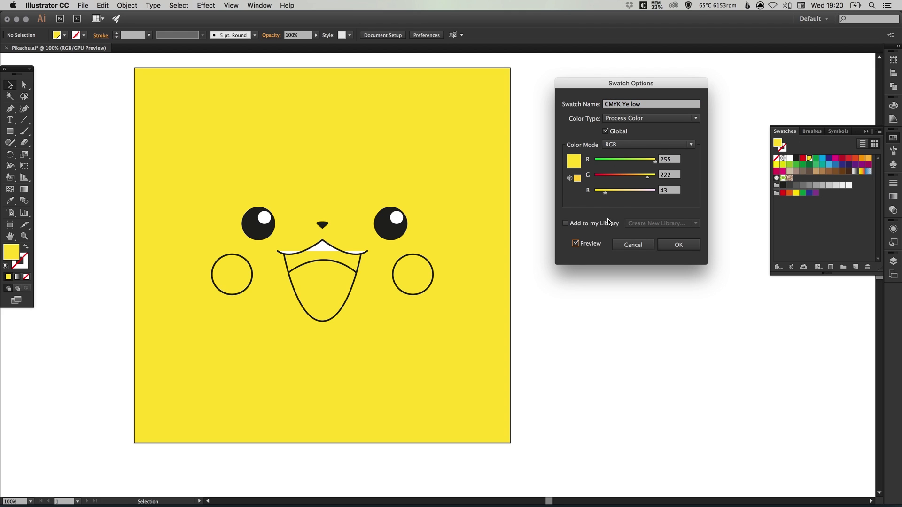
left_click(612, 191)
mouse_move(613, 195)
left_mouse_down()
mouse_move(639, 195)
mouse_move(613, 195)
left_mouse_up()
- Apply the softened yellow and set the scalloped upper mouth curve's fill to None
left_click(678, 245)
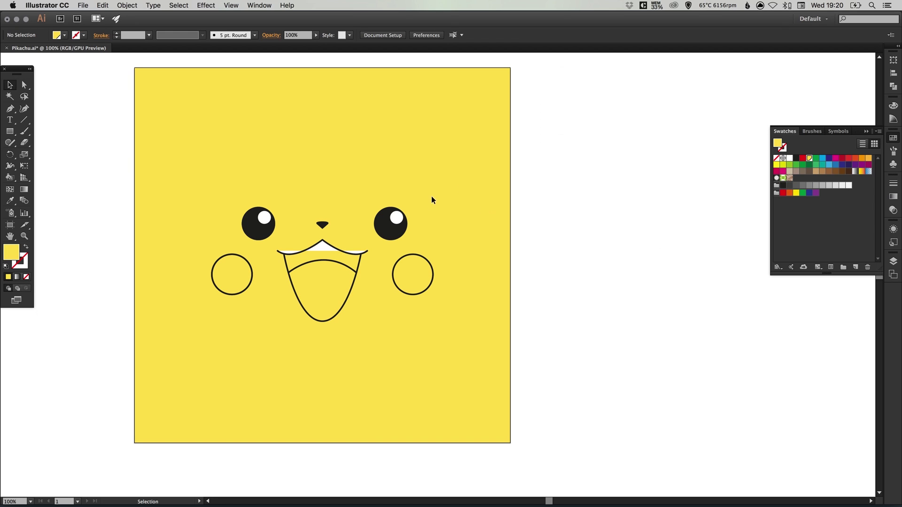
key("super+space")
left_click_drag(254, 205, 425, 314)
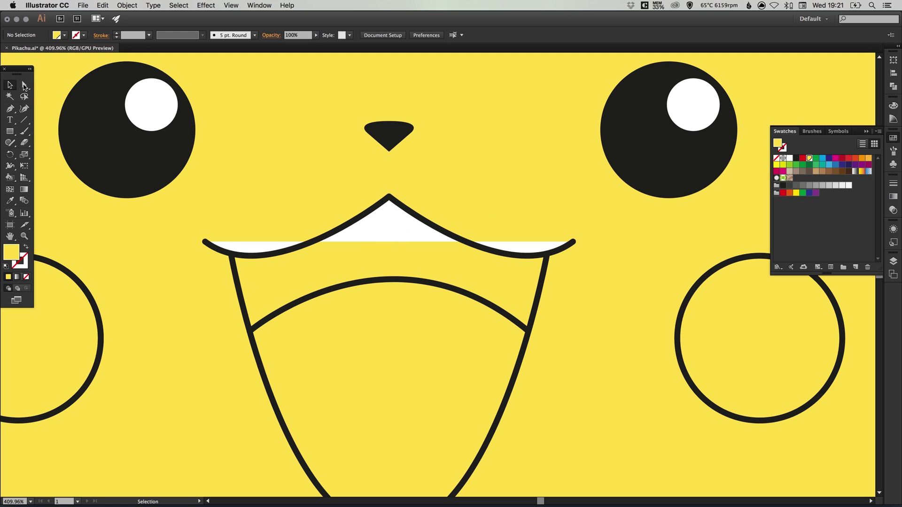
key("a")
left_click(251, 247)
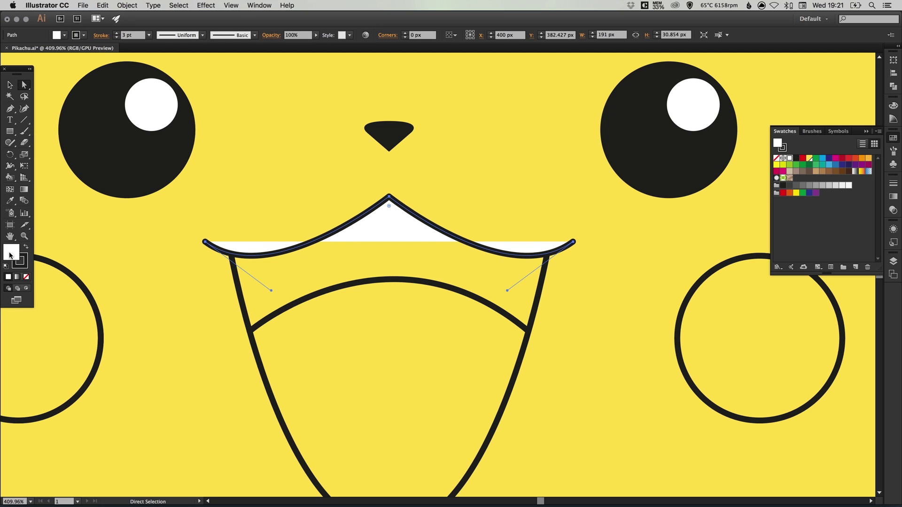
left_click(27, 278)
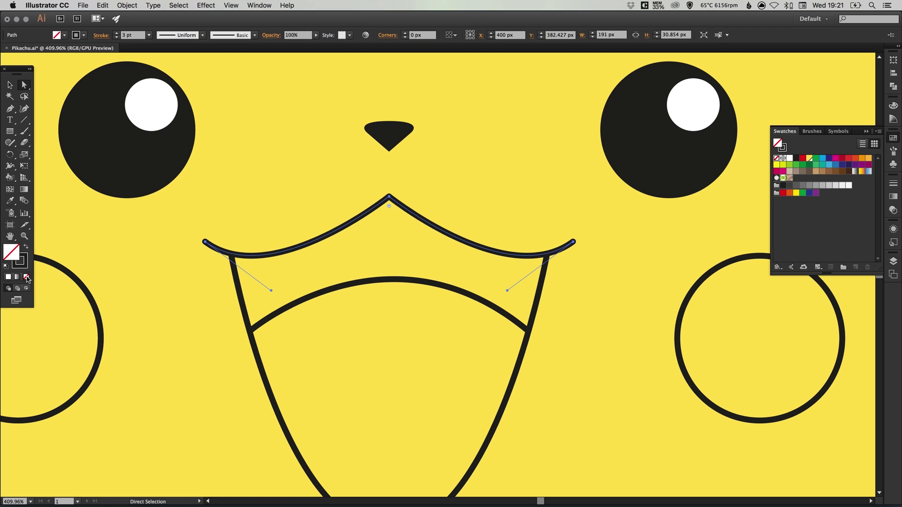
key("super+minus")
key("super+minus")
key("super+minus")
key("super+minus")
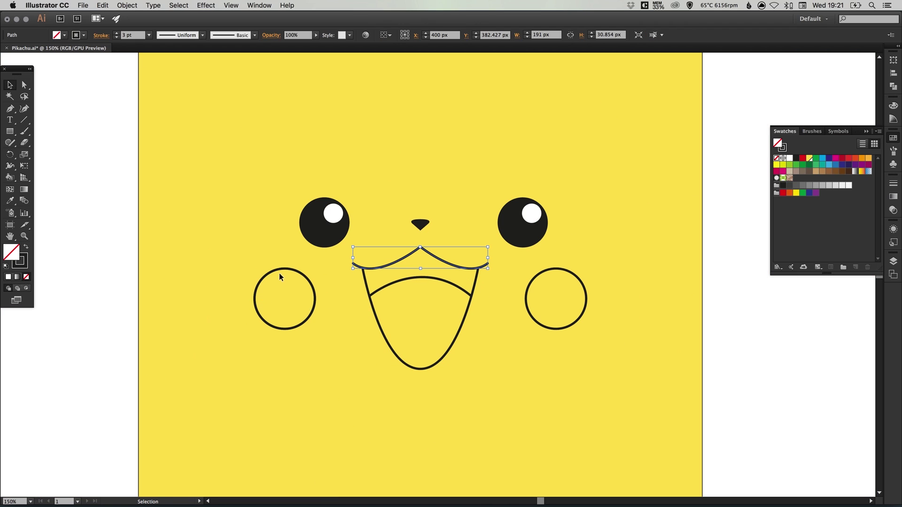
- Fill both cheek circles with a global red swatch warmed to RGB 227, 61, 35
left_click(282, 268)
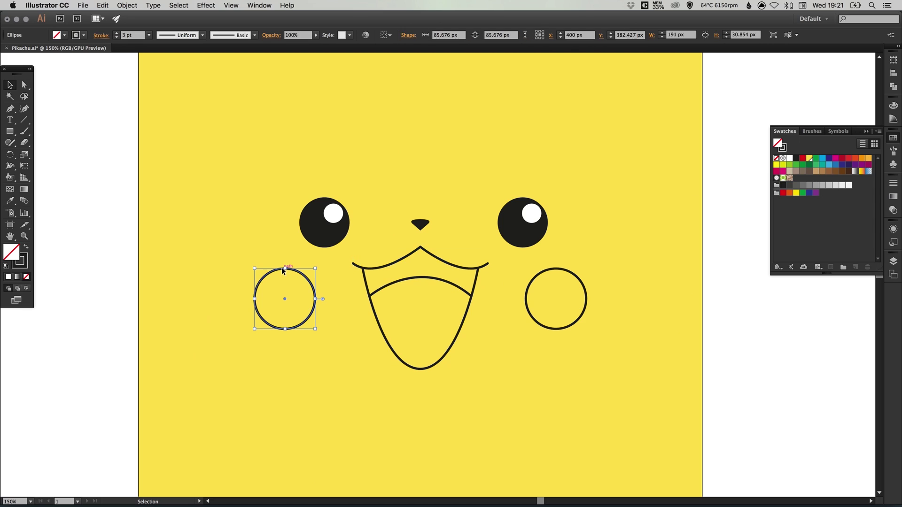
left_click(563, 270, "shift")
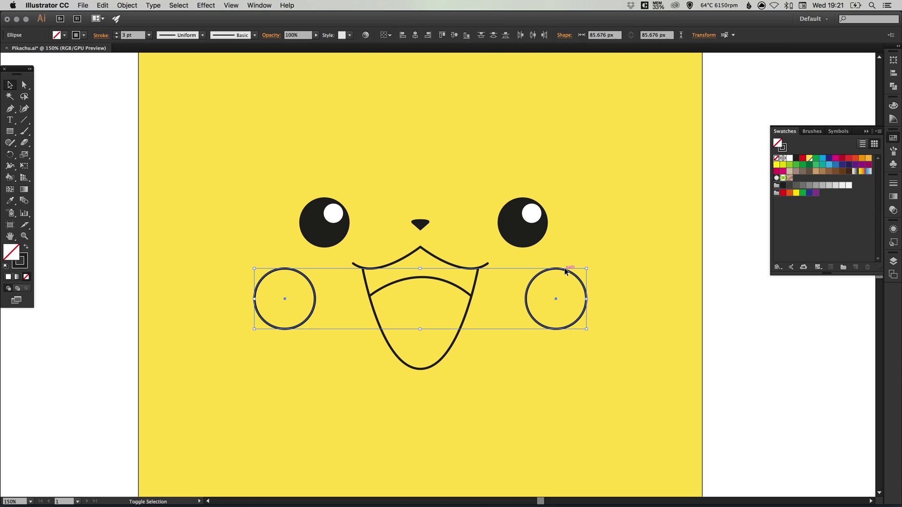
double_click(803, 161)
left_click(627, 132)
left_click(604, 177)
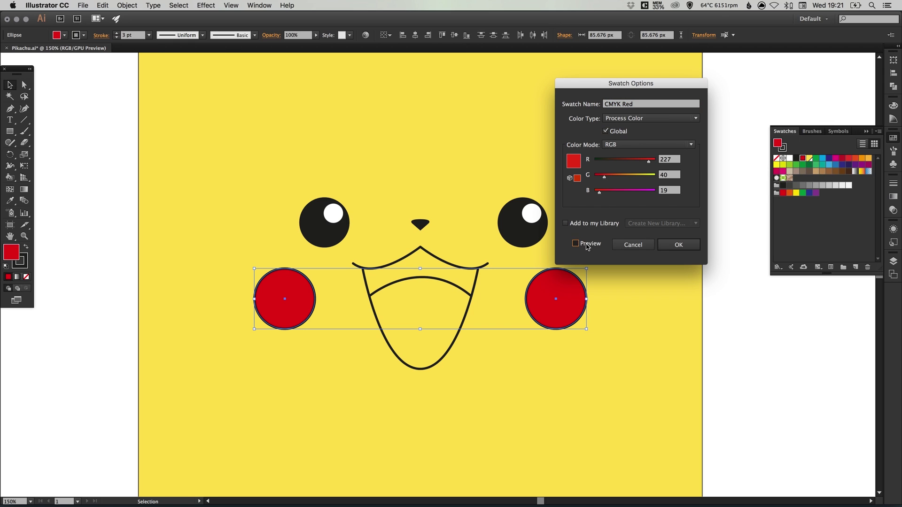
left_click(588, 242)
left_click_drag(606, 179, 611, 179)
left_click(601, 190)
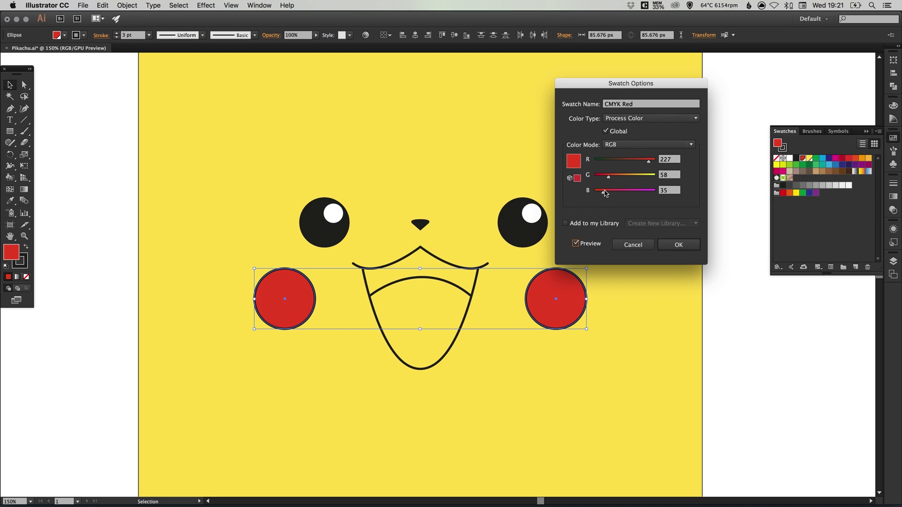
left_click_drag(610, 179, 611, 180)
left_click(675, 244)
- Deselect the cheeks and pan the canvas slightly left
left_click(654, 232)
key("space")
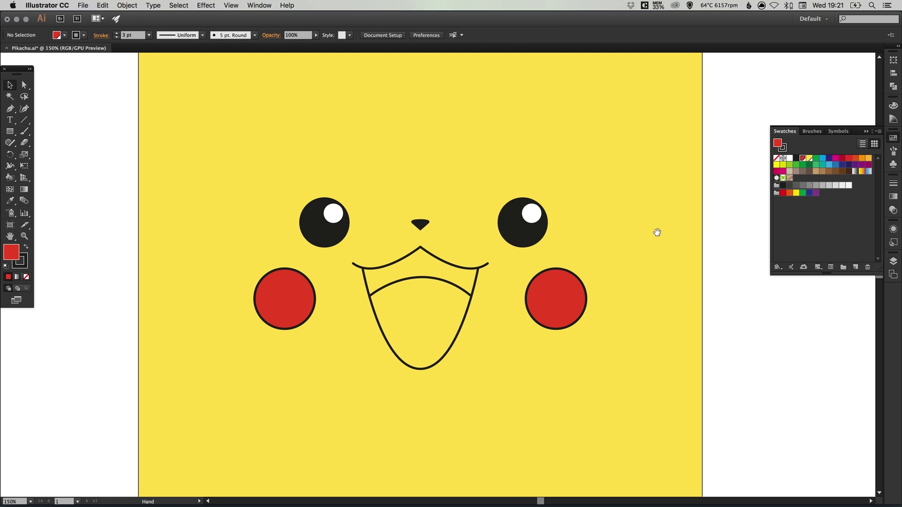
left_click_drag(655, 231, 634, 229)
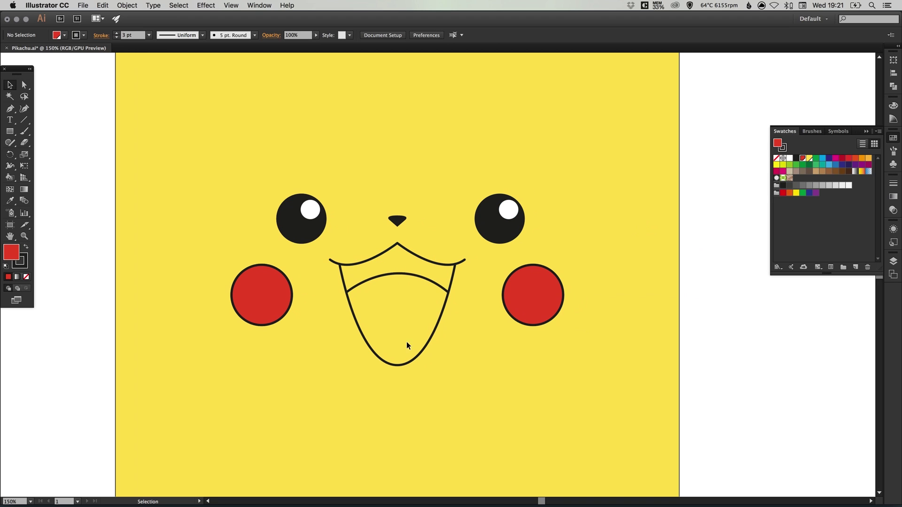
- Switch to Outline view and zoom in on the mouth paths
key("a")
key("super+y")
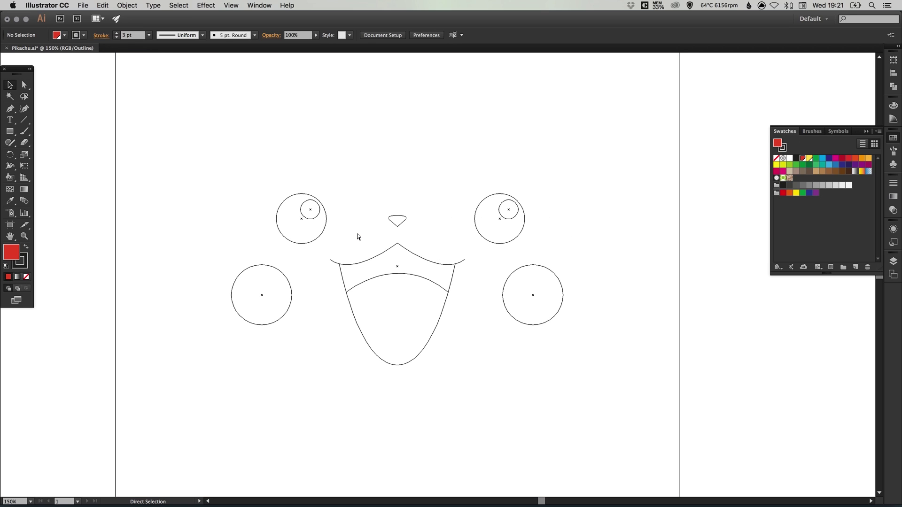
key("z")
left_click_drag(316, 231, 521, 381)
key("v")
scroll(349, 268, "up", 2)
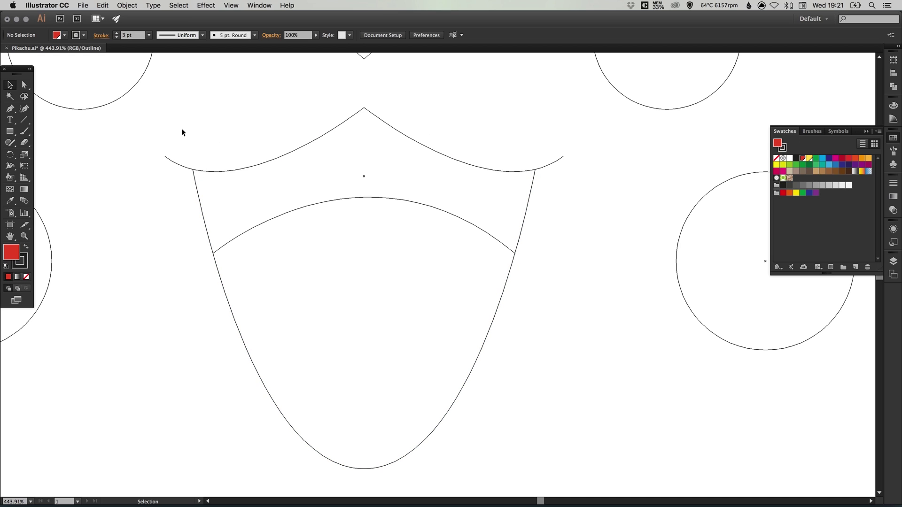
- Expand the mouth paths' fill and stroke into outlines
left_click_drag(182, 130, 533, 397)
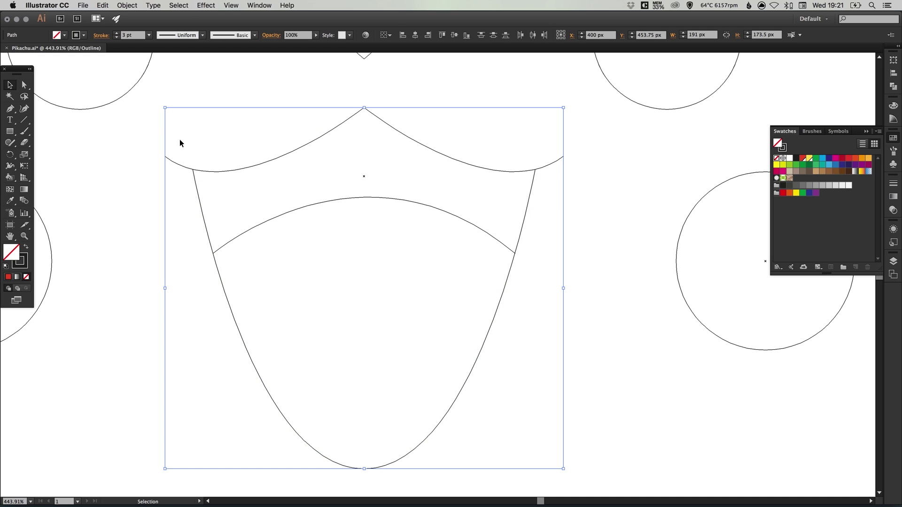
left_click(127, 6)
left_click(151, 101)
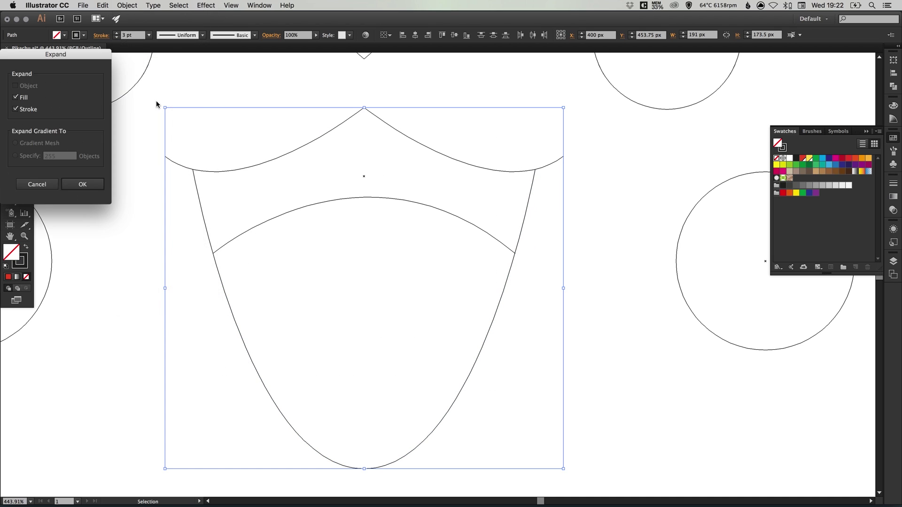
left_click(84, 184)
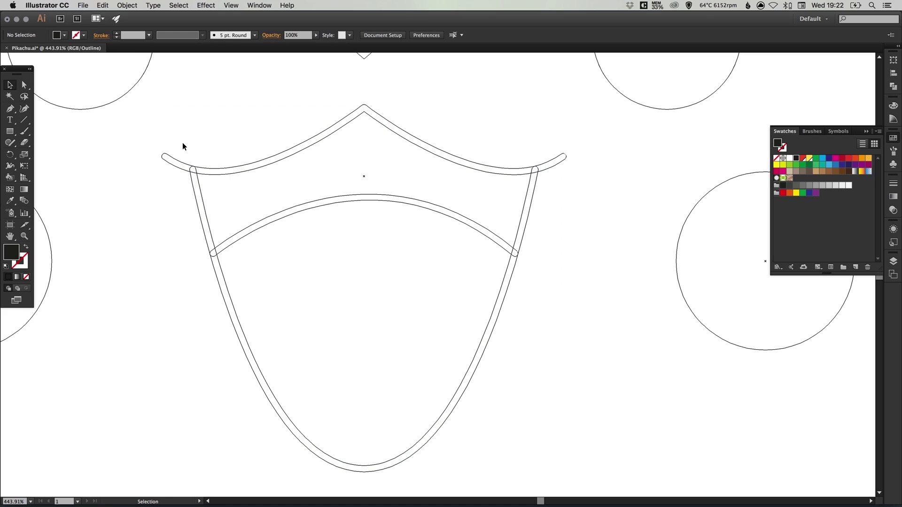
- Unite the expanded mouth outlines into one compound shape, then return to full-colour preview zoomed out
left_click_drag(182, 125, 541, 414)
left_click(893, 86)
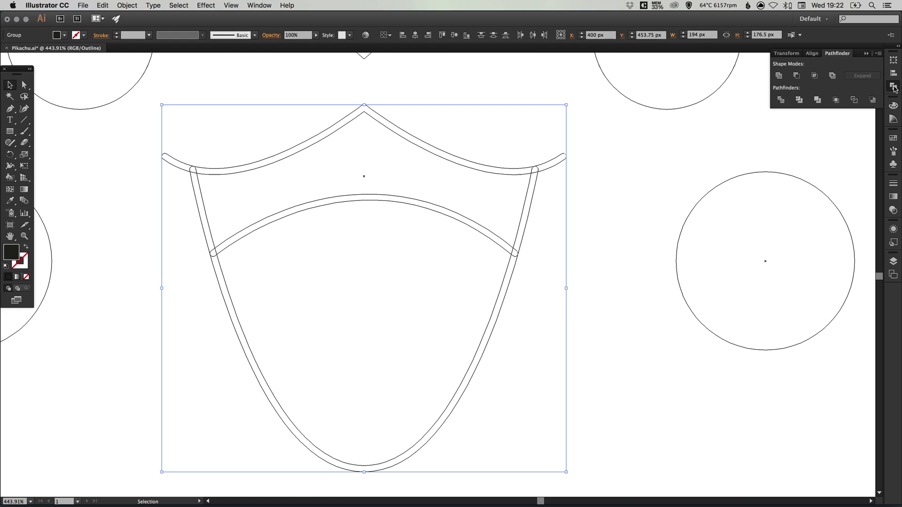
left_click(779, 77)
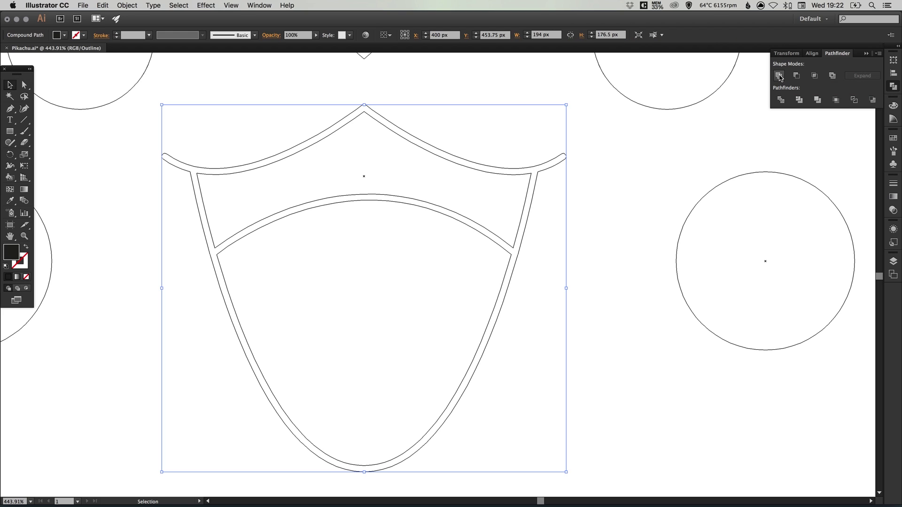
left_click(893, 86)
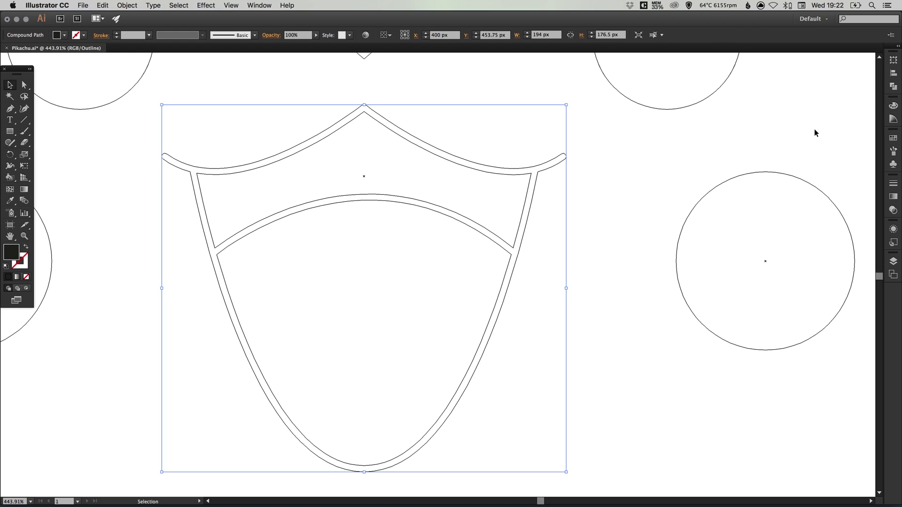
left_click(615, 194)
key("super+y")
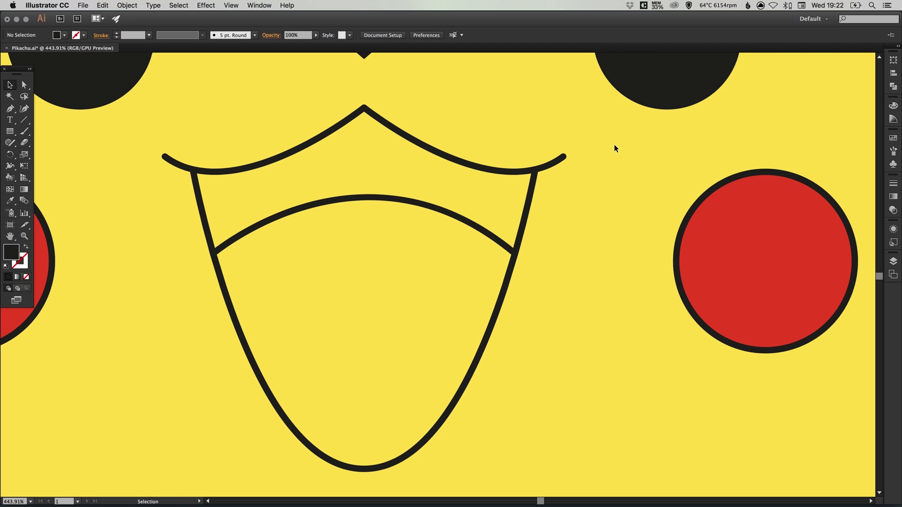
key("super+minus")
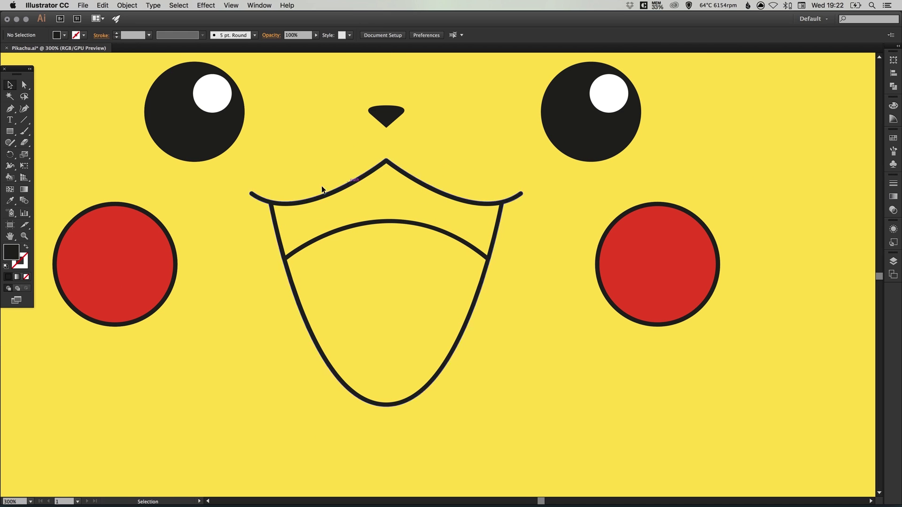
- Make a global dark maroon swatch and Live Paint the upper mouth region with it
left_click_drag(336, 252, 368, 284)
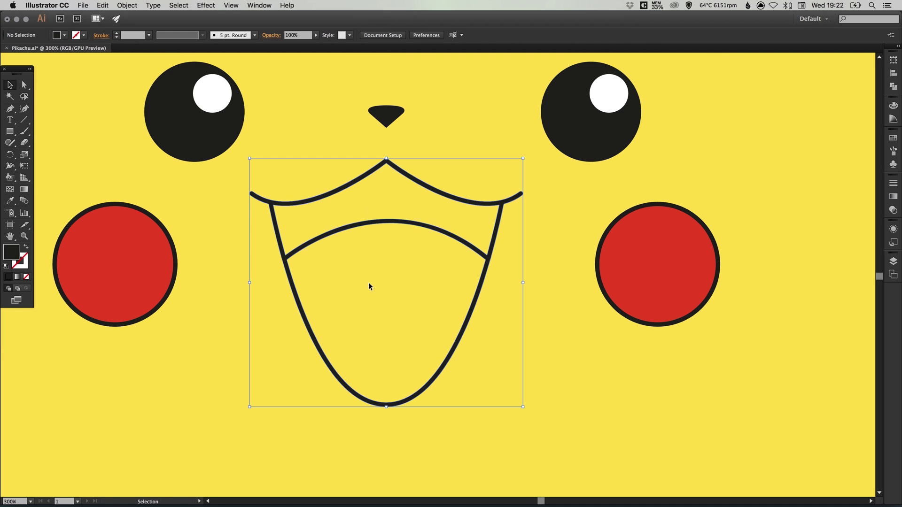
left_click(9, 179)
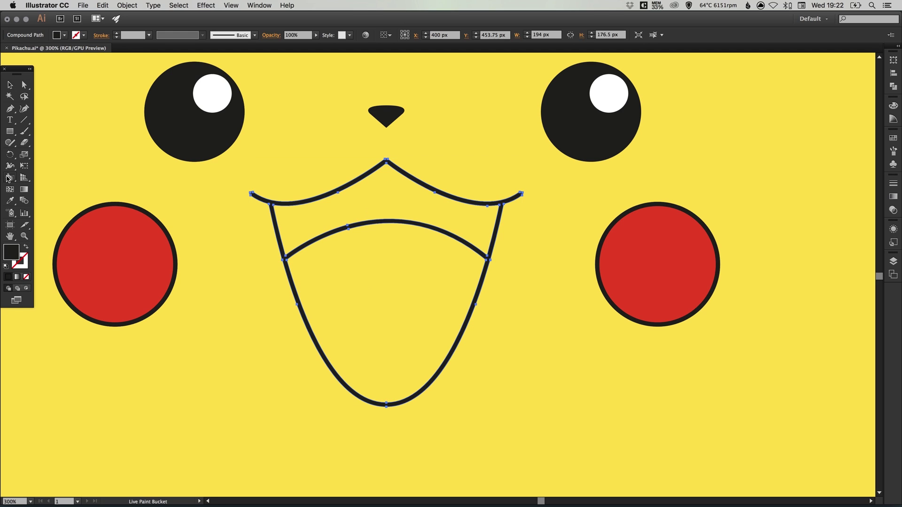
left_click(894, 137)
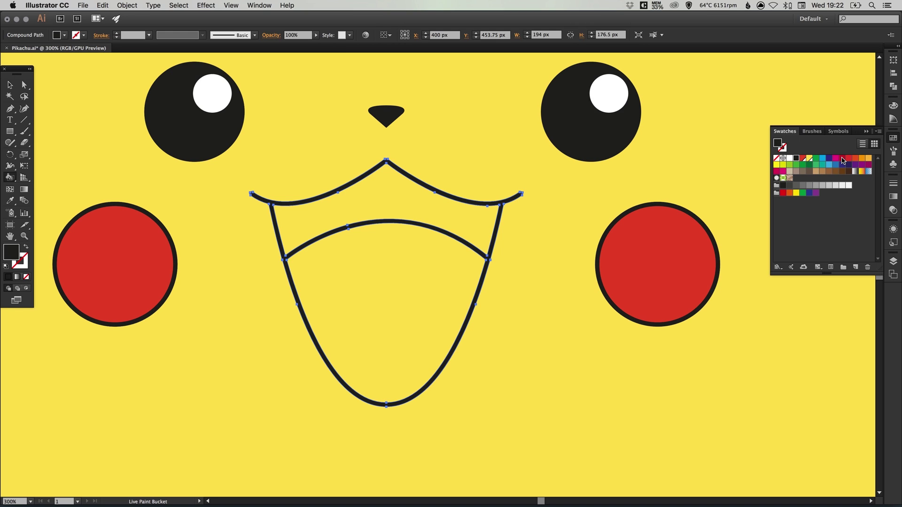
double_click(843, 161)
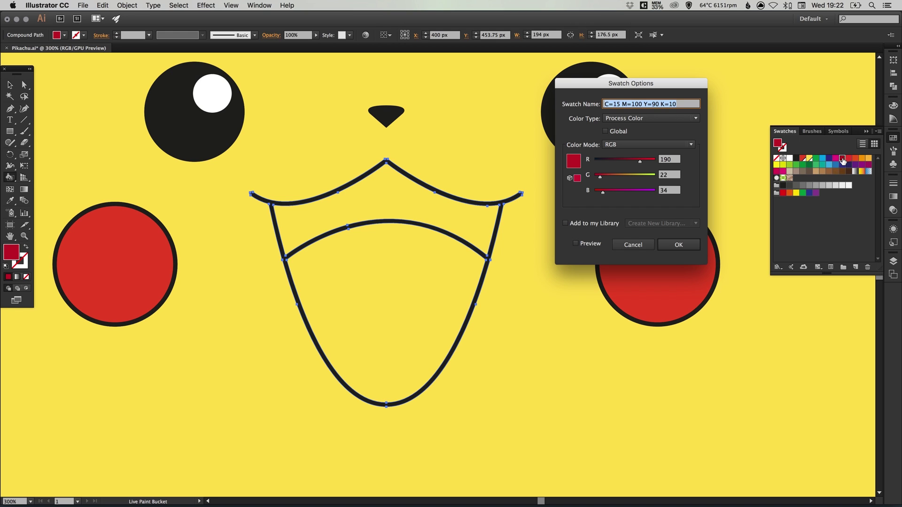
left_click(610, 131)
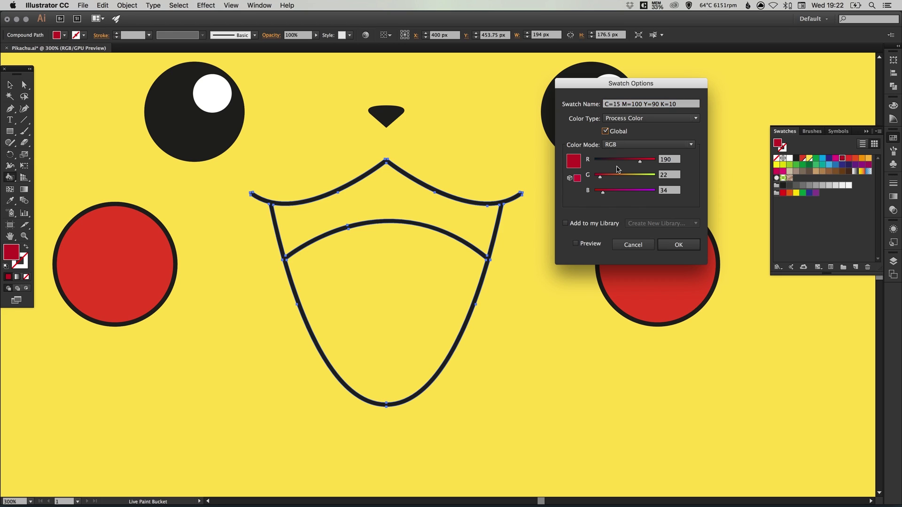
left_click(585, 244)
left_click_drag(640, 161, 625, 162)
left_click_drag(603, 192, 609, 195)
left_click(606, 177)
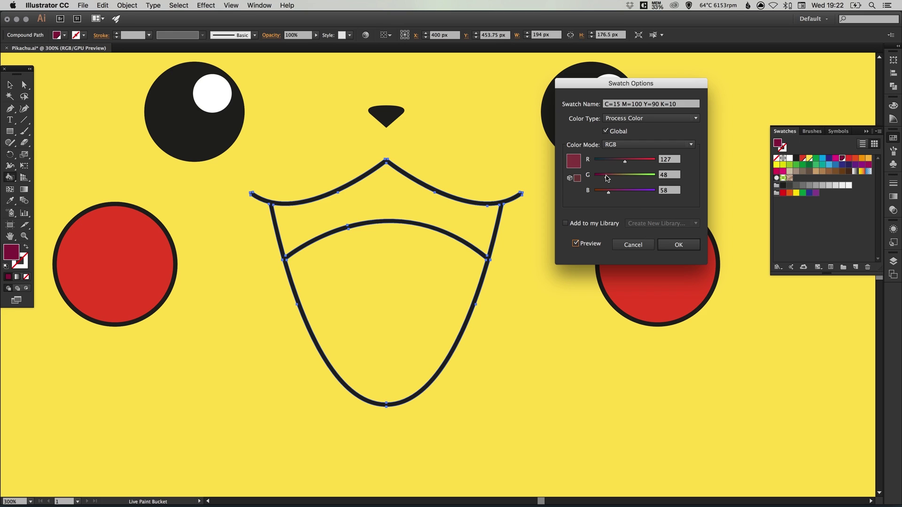
left_click_drag(625, 161, 611, 193)
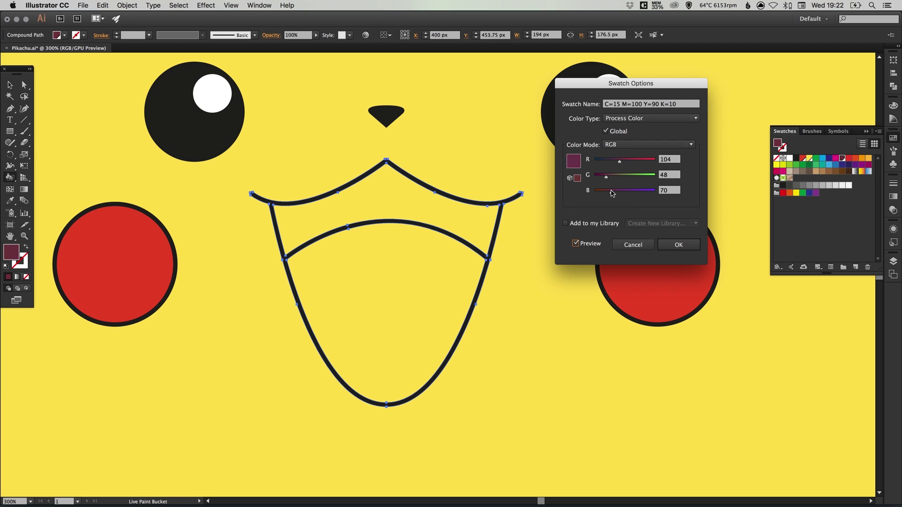
left_click(695, 245)
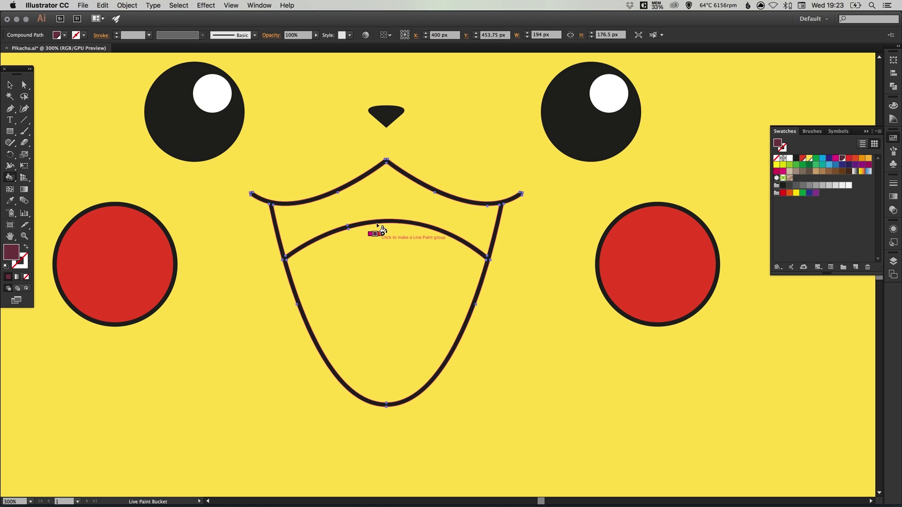
left_click(380, 196)
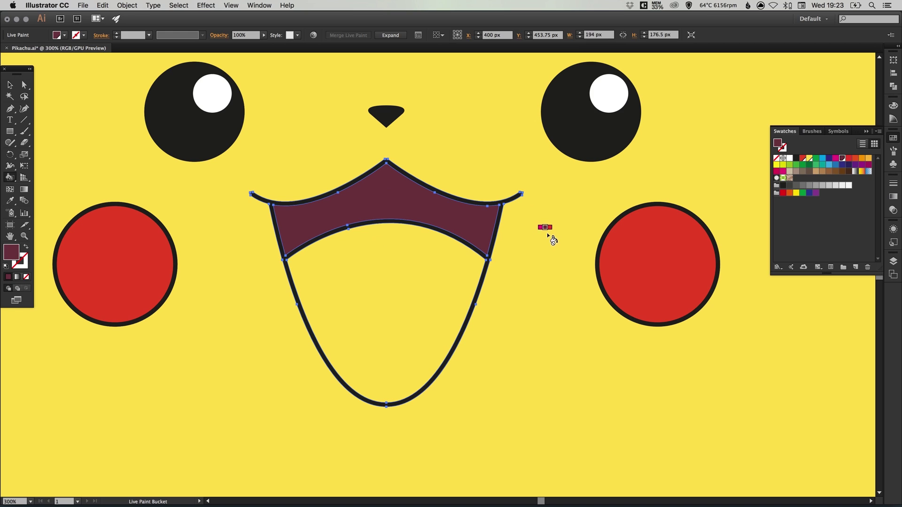
- Make the CMYK Magenta swatch global and start shifting it toward pink
left_click(836, 159)
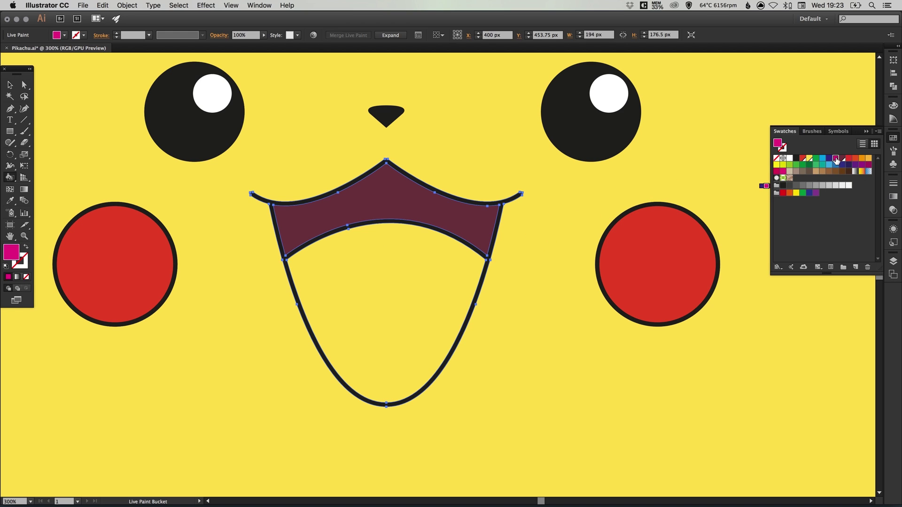
double_click(835, 160)
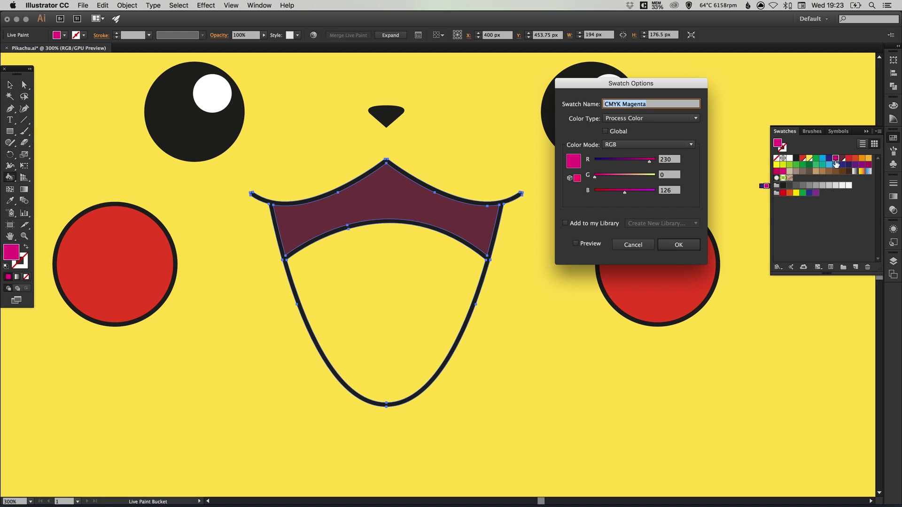
left_click(616, 132)
left_click(576, 244)
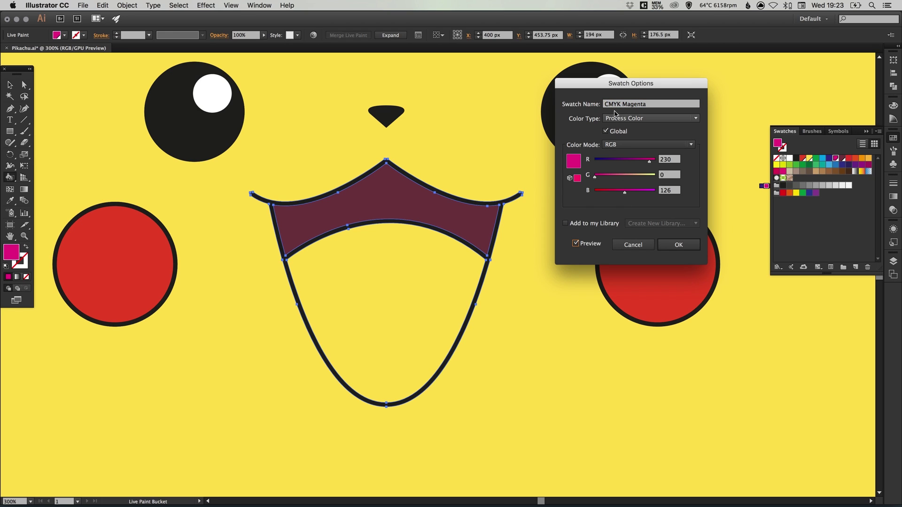
left_click(630, 190)
left_click(607, 177)
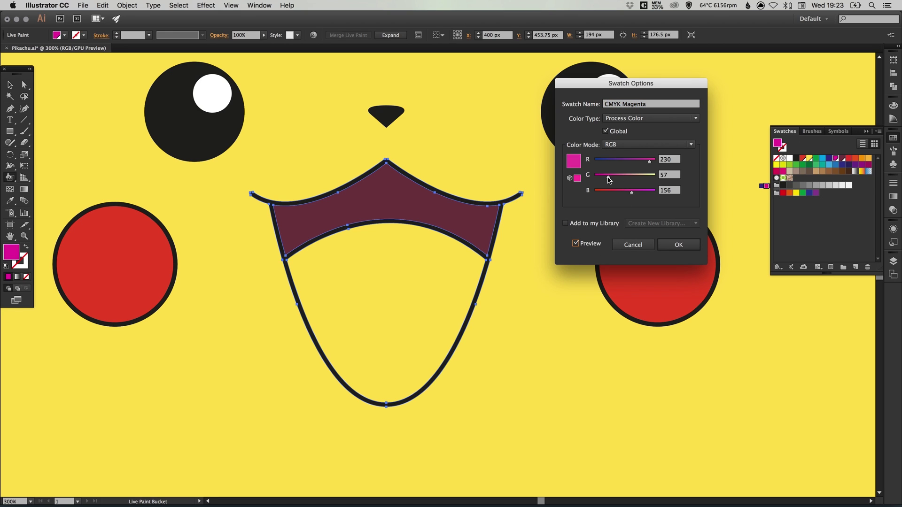
left_click_drag(608, 179, 616, 178)
- Fine-tune the pink to RGB 215, 95, 125 and paint the tongue region with it
left_click(644, 161)
left_click(645, 161)
left_click(618, 177)
left_click(618, 177)
left_click(625, 190)
left_click(624, 191)
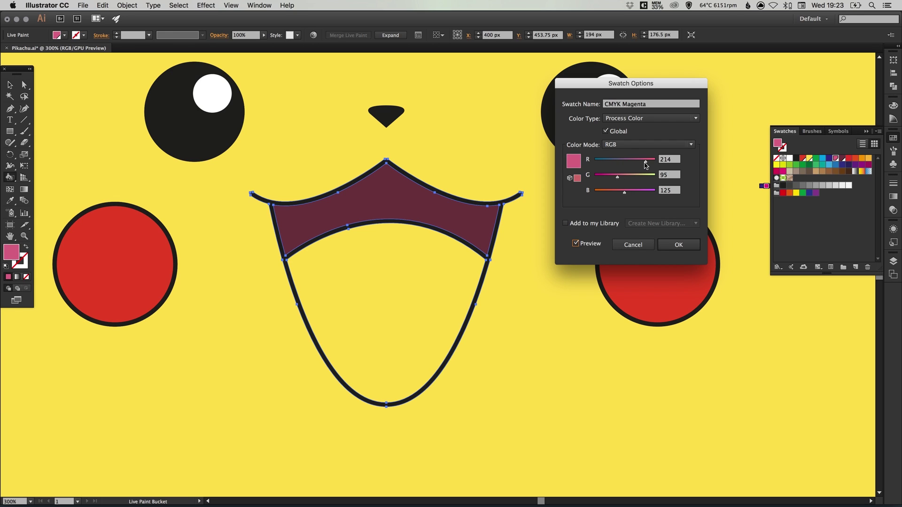
left_click(679, 246)
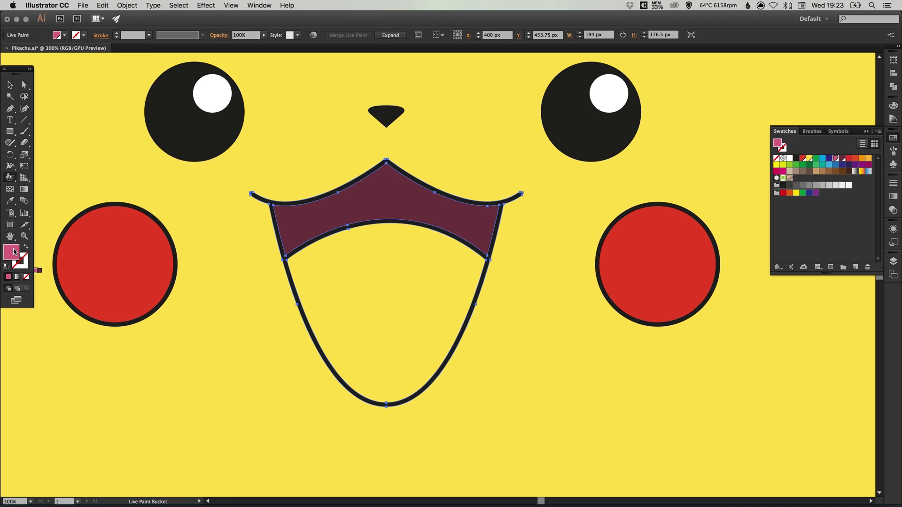
left_click(382, 290)
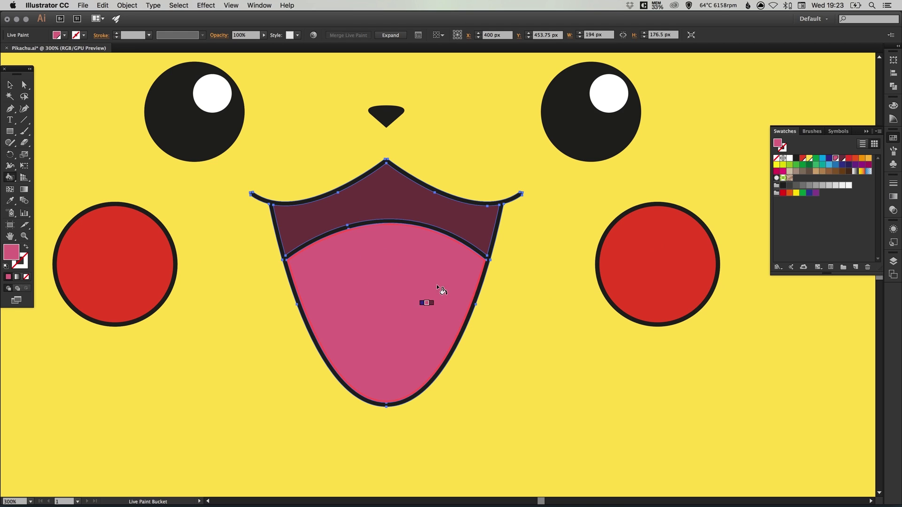
left_click(10, 85)
- Try a more purple tongue colour, cancel to keep the pink, and view at 100%
left_click(544, 327)
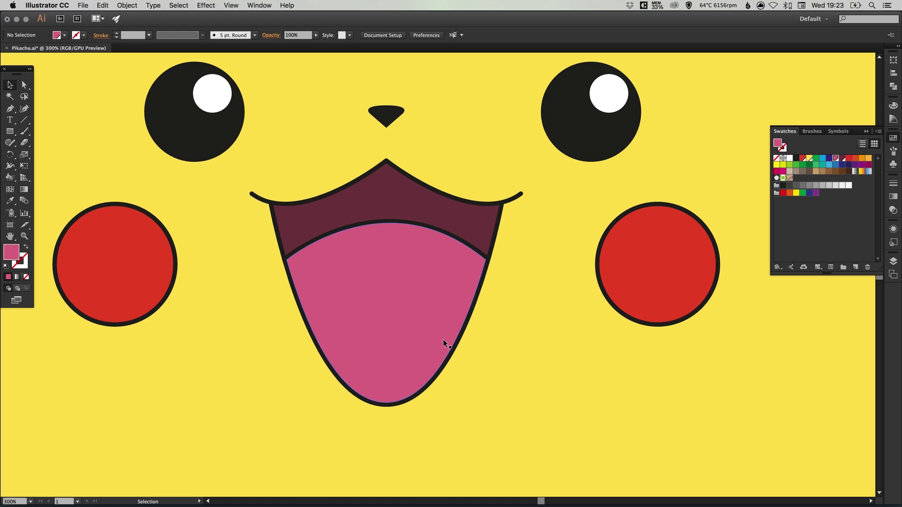
double_click(835, 159)
left_click(593, 245)
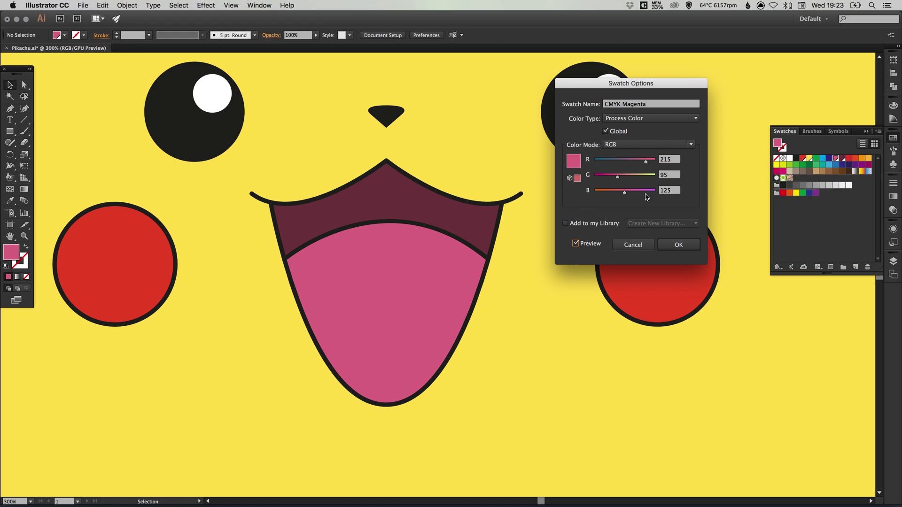
left_click_drag(635, 194, 609, 194)
left_click(633, 244)
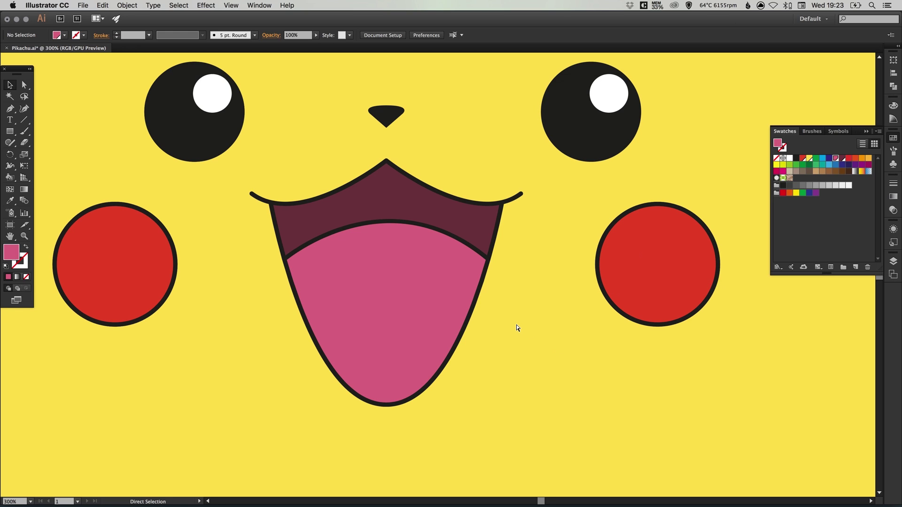
key("super+1")
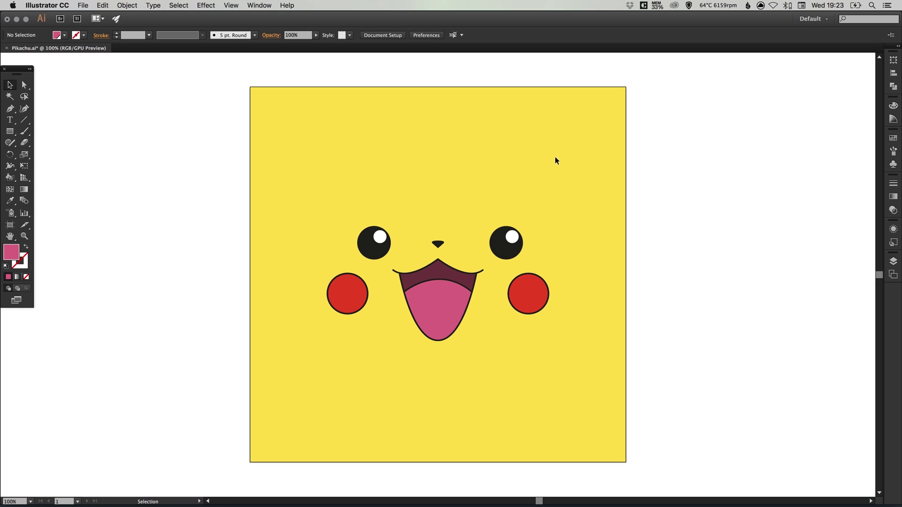